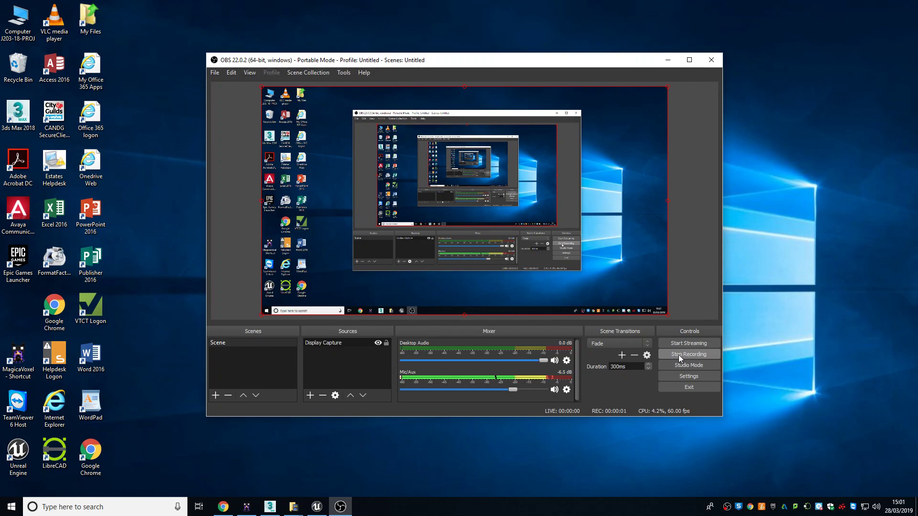
Orbit the MagicaVoxel view, browse the other characters, and reselect chr_fox
left_click(246, 506)
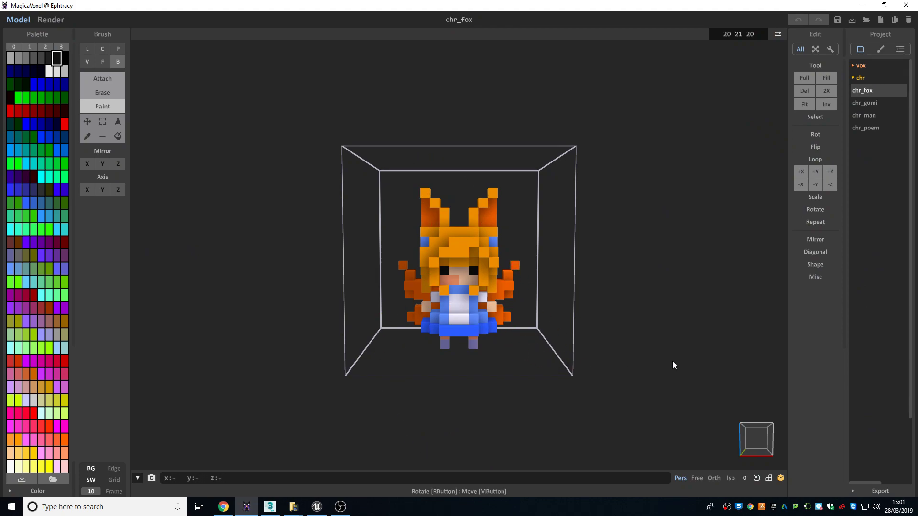
mouse_move(755, 444)
left_mouse_down()
mouse_move(724, 450)
mouse_move(760, 468)
left_mouse_up()
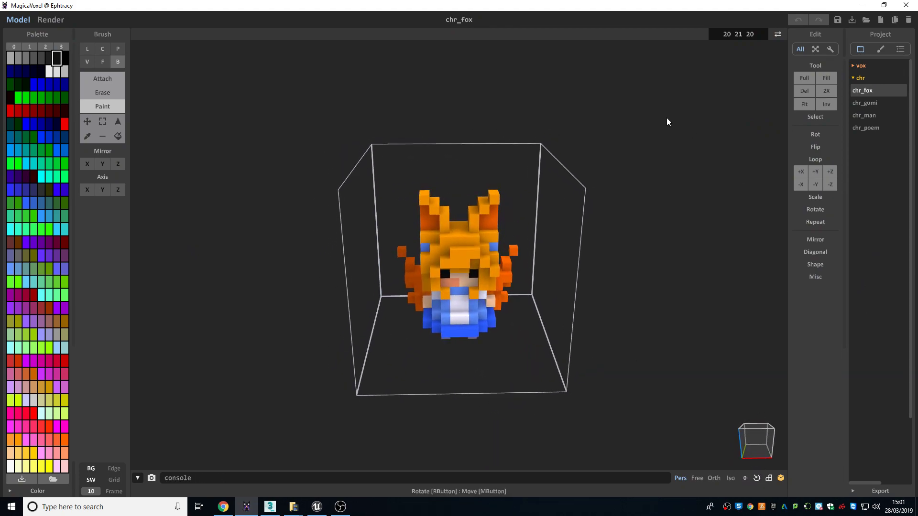
left_click(867, 101)
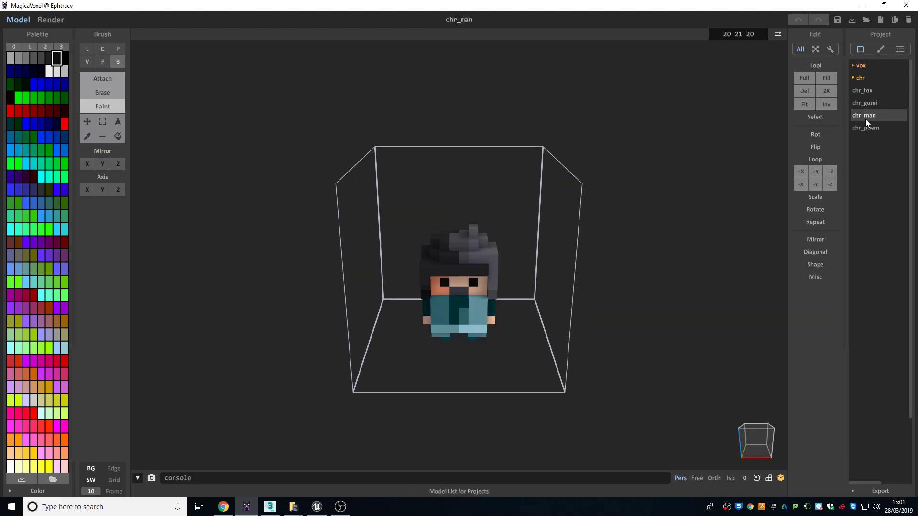
left_click(865, 128)
left_click(865, 88)
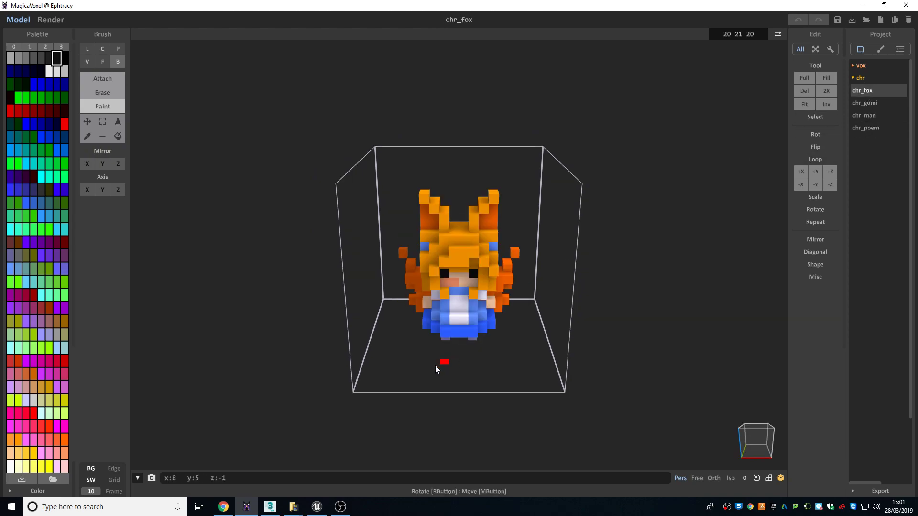
Glance at the two mannequin NPCs in Unreal, then return to MagicaVoxel
left_click(317, 506)
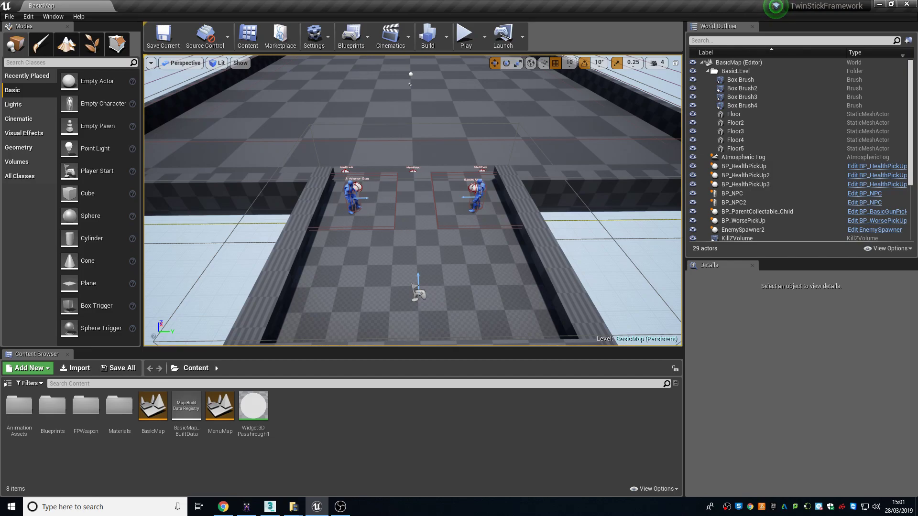
right_click_drag(368, 221, 368, 220)
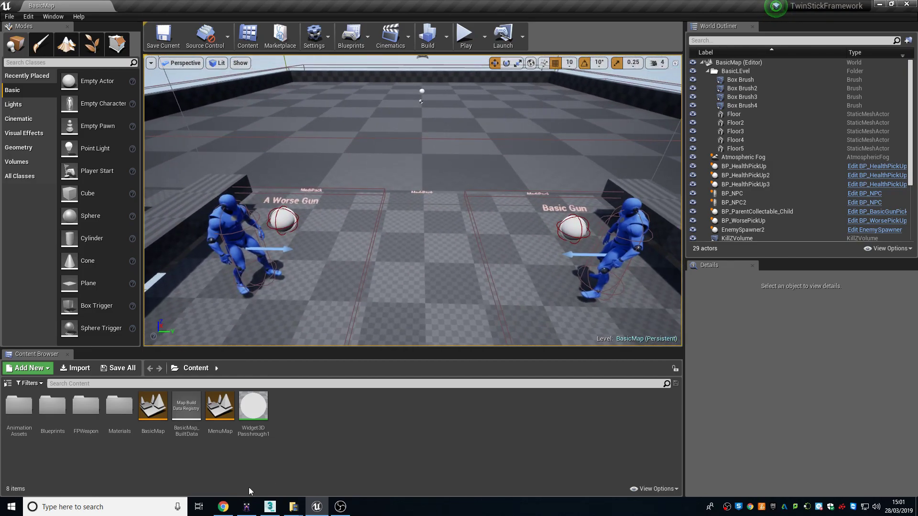
left_click(246, 507)
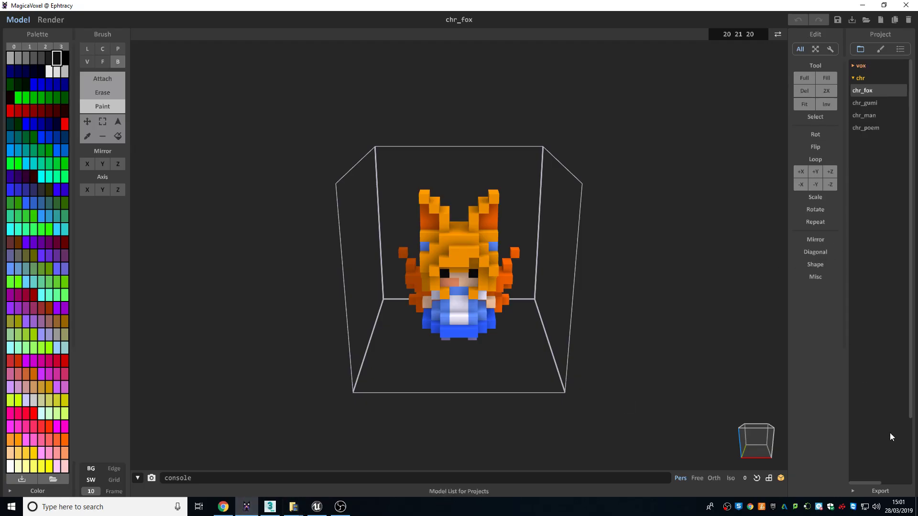
Start an OBJ export of chr_fox and browse the save dialog to Documents
left_click(856, 490)
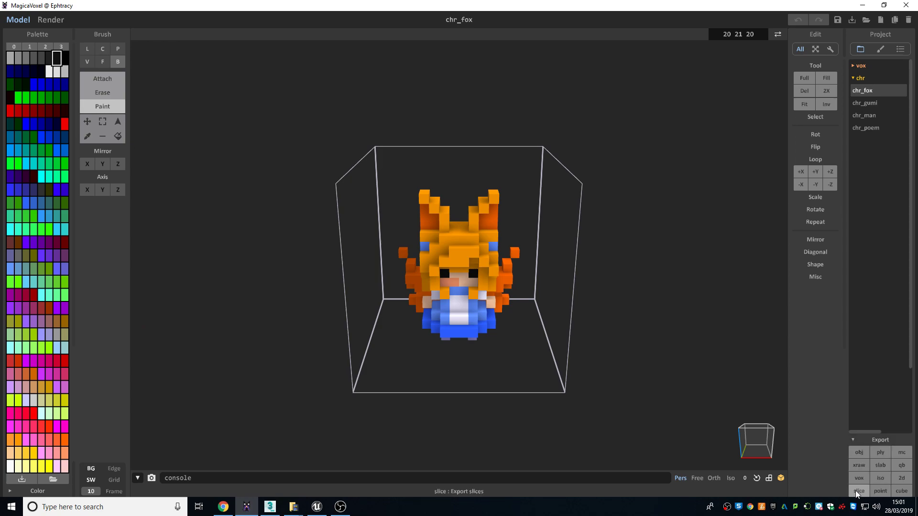
left_click(855, 454)
mouse_move(276, 20)
left_mouse_down()
mouse_move(291, 41)
mouse_move(478, 138)
left_mouse_up()
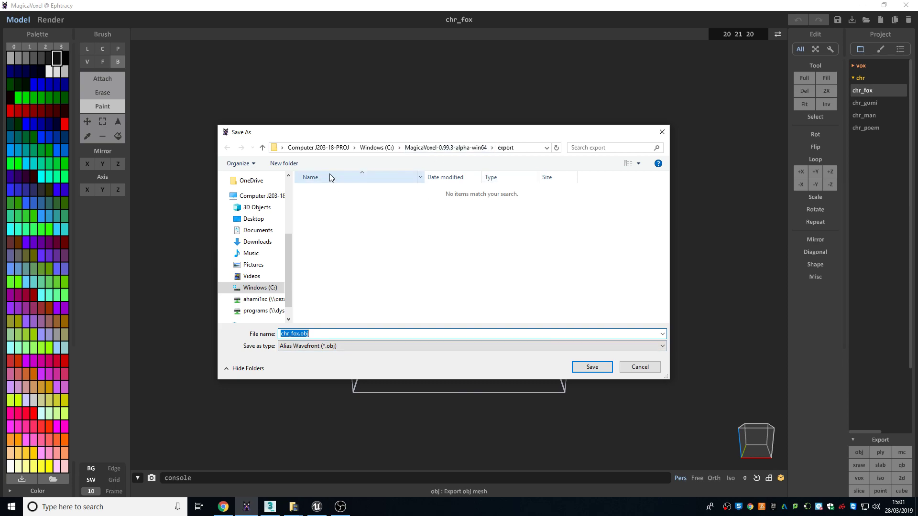
left_click(254, 230)
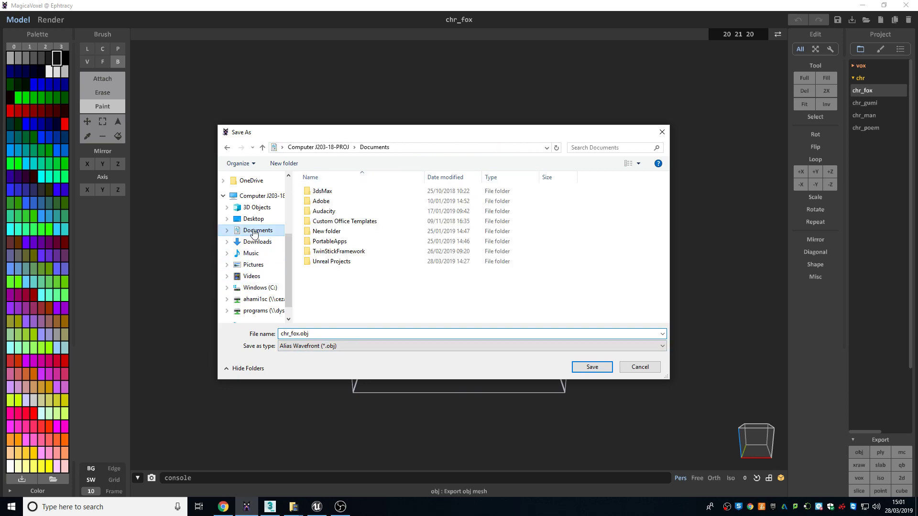
Create a new FMPMeshes folder and save chr_fox.obj inside it
left_click(290, 161)
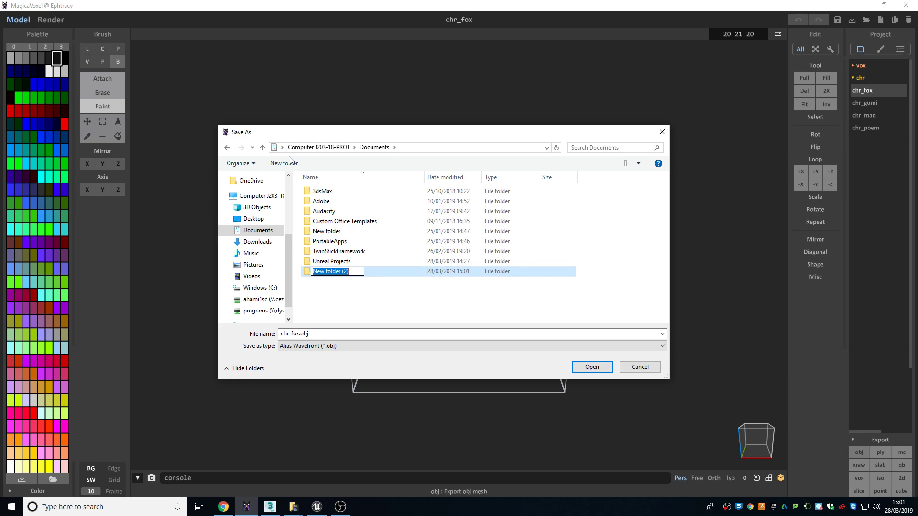
type("FMPMeshes")
key("Return")
double_click(325, 271)
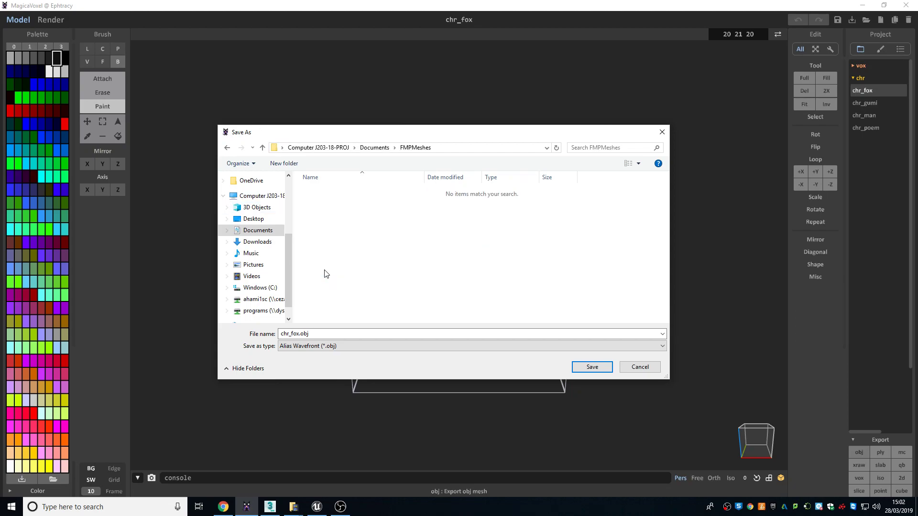
left_click(591, 367)
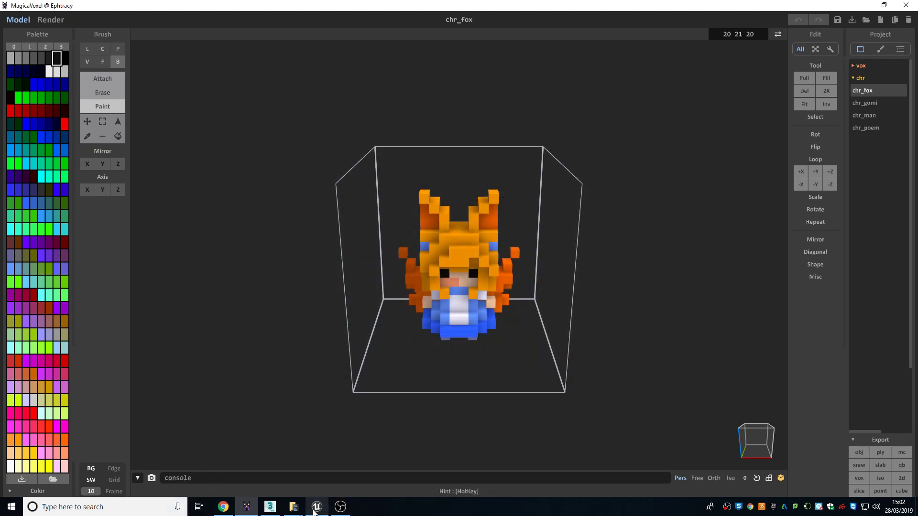
Import chr_fox.obj and chr_fox.png from Documents/FMPMeshes into Unreal's Content Browser with Import All
left_click(315, 507)
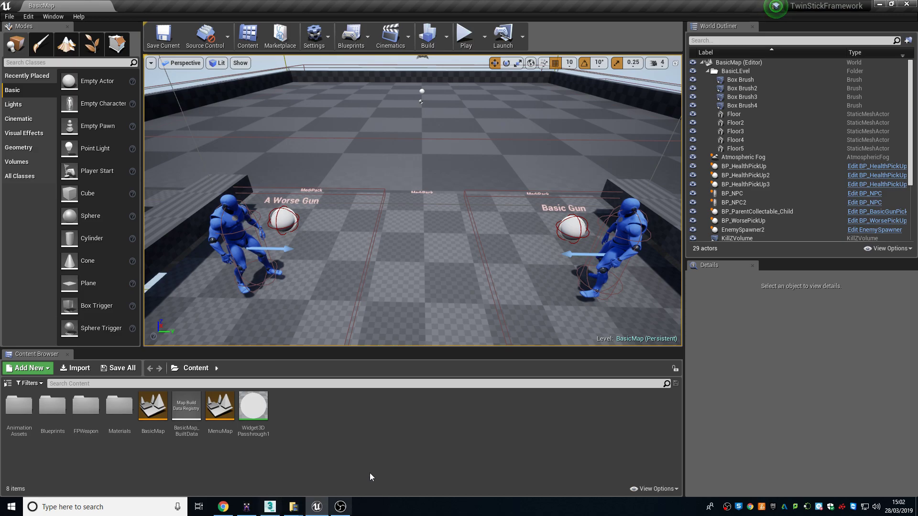
left_click(67, 369)
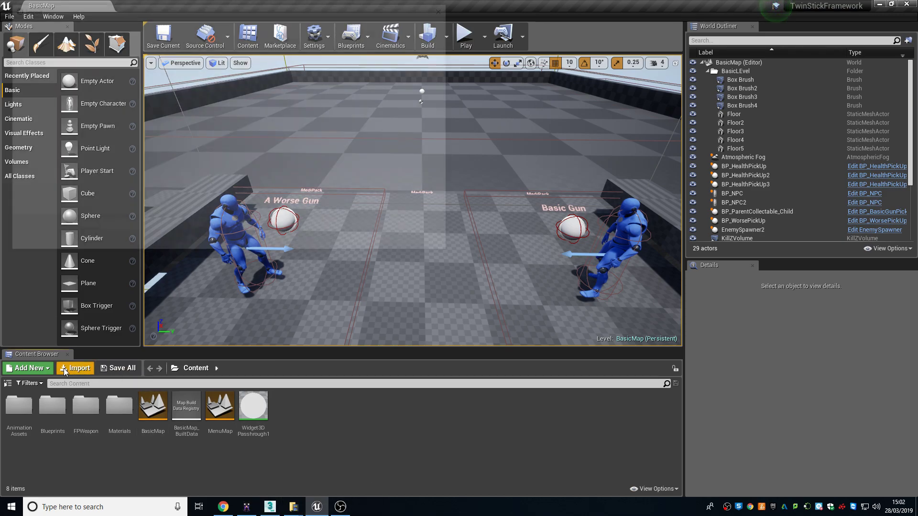
left_click(44, 117)
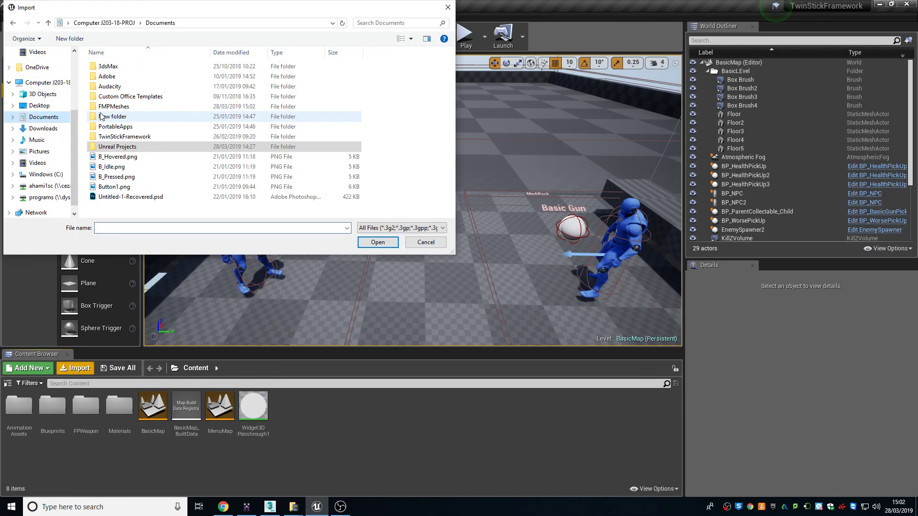
double_click(111, 106)
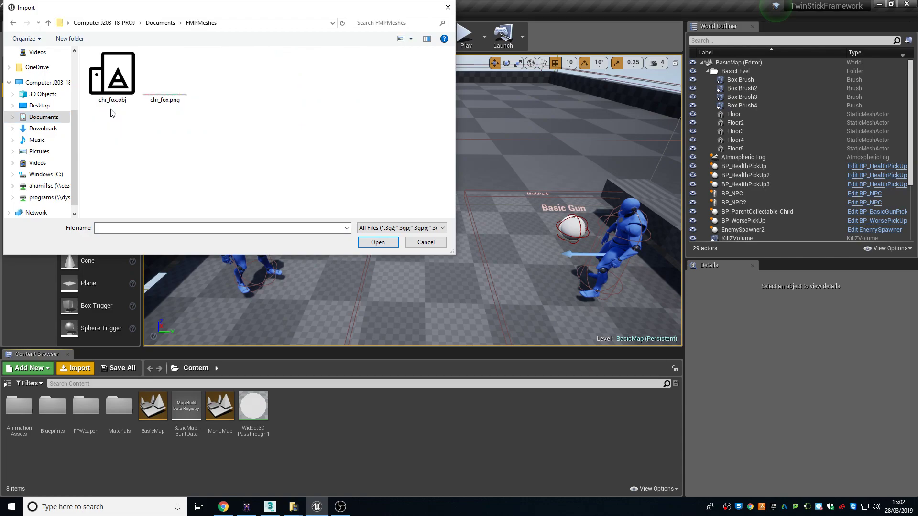
left_click(114, 78)
left_click(153, 88, "ctrl")
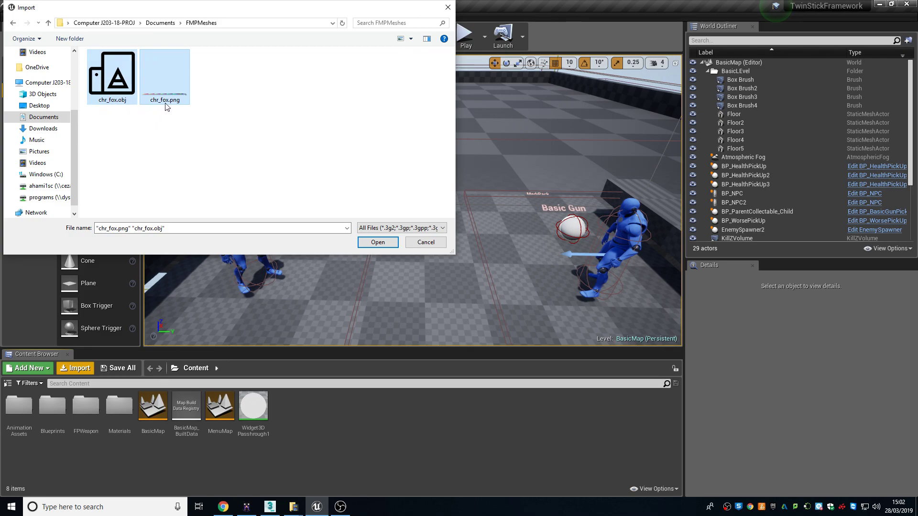
left_click(374, 245)
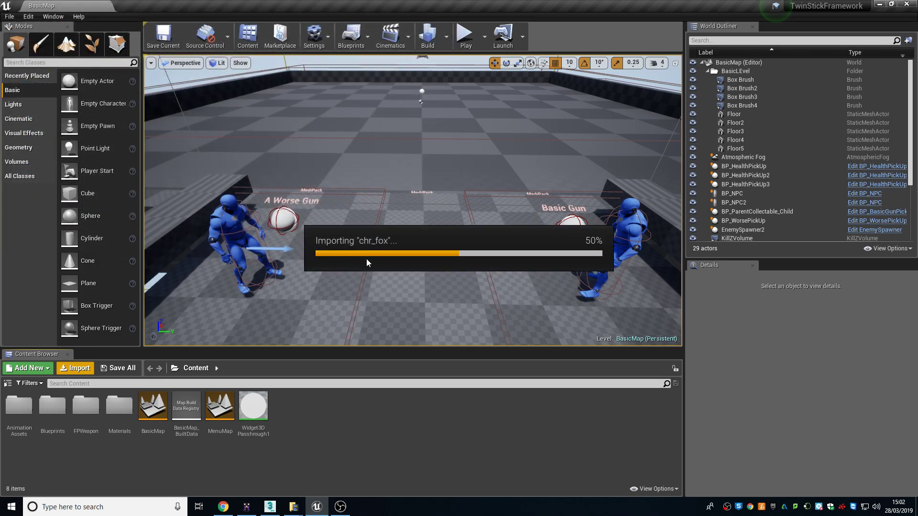
left_click(475, 395)
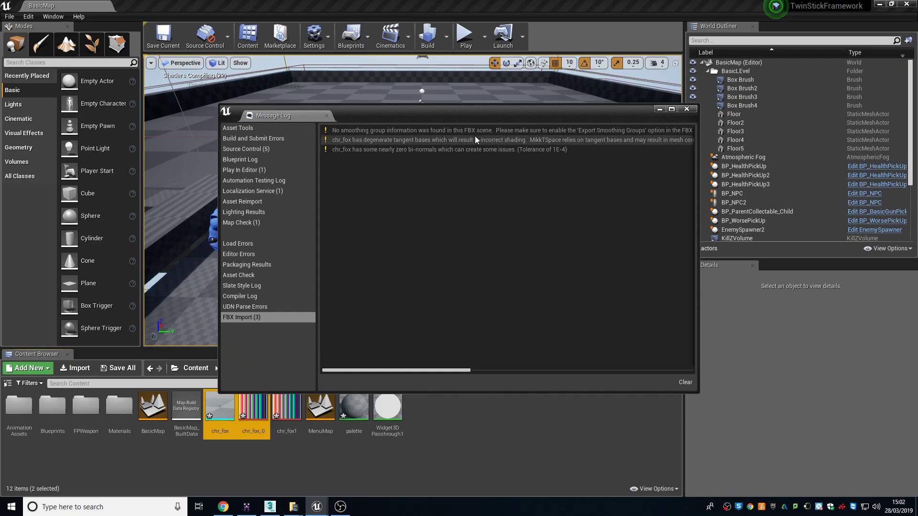
Dismiss the import log and place the chr_fox mesh on the level floor, pushed further back
left_click(687, 109)
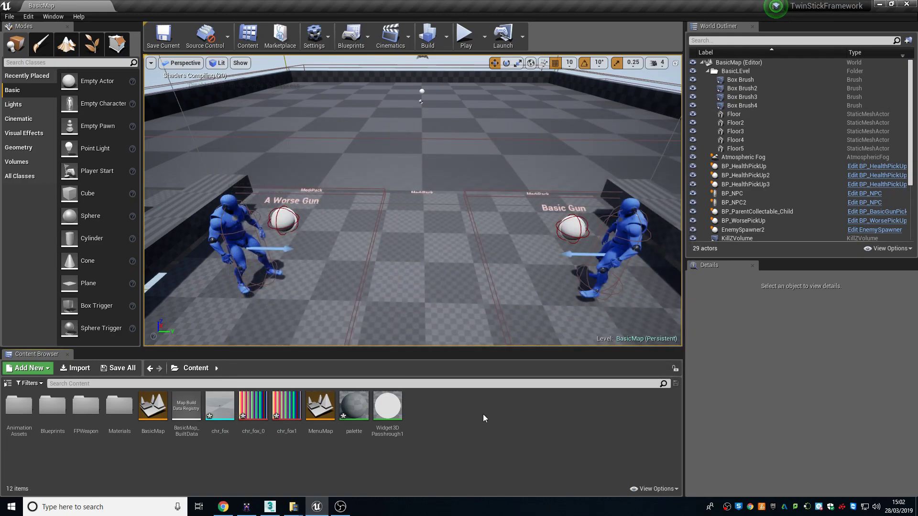
left_click_drag(212, 418, 413, 273)
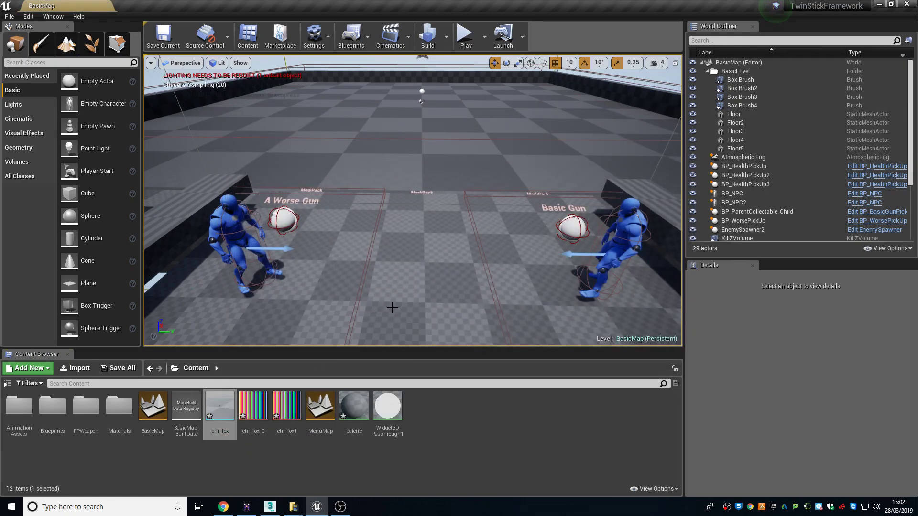
right_click_drag(392, 308, 411, 335)
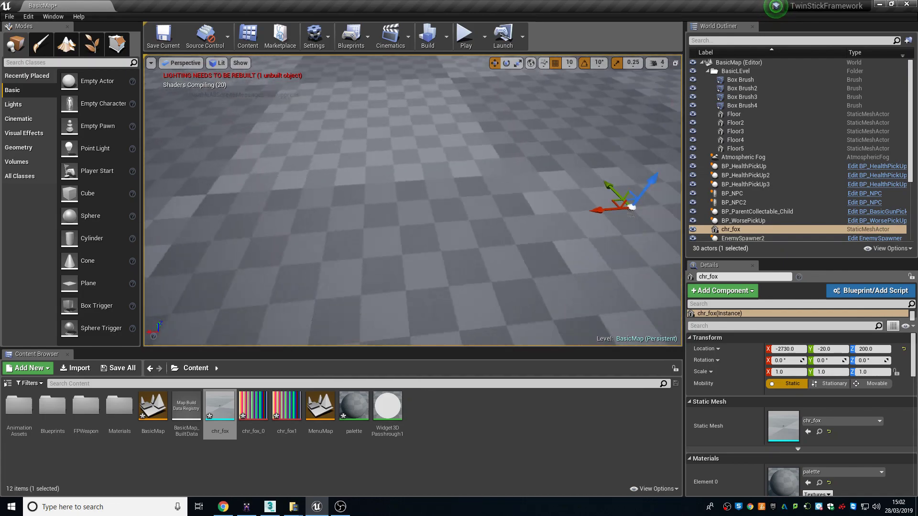
right_click_drag(391, 182, 390, 182)
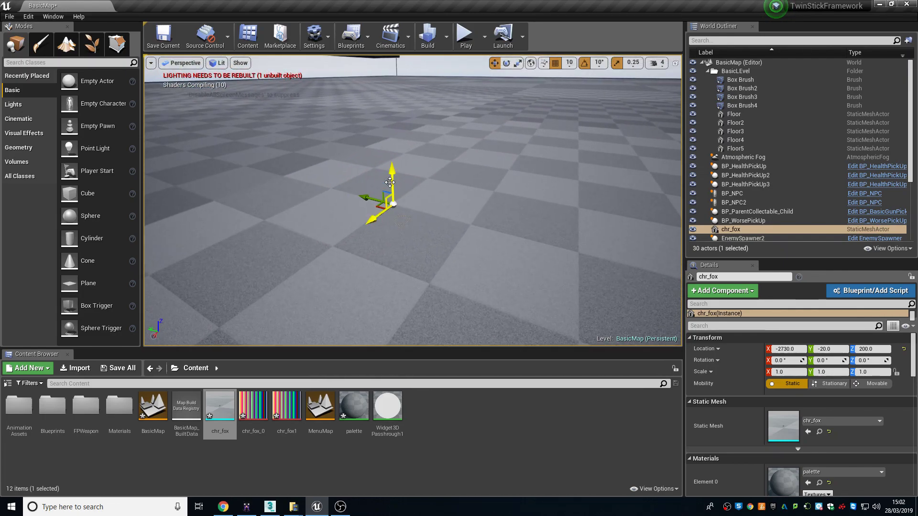
left_click_drag(391, 182, 398, 114)
Reselect the chr_fox actor and bring the camera in close over it
left_click(409, 168)
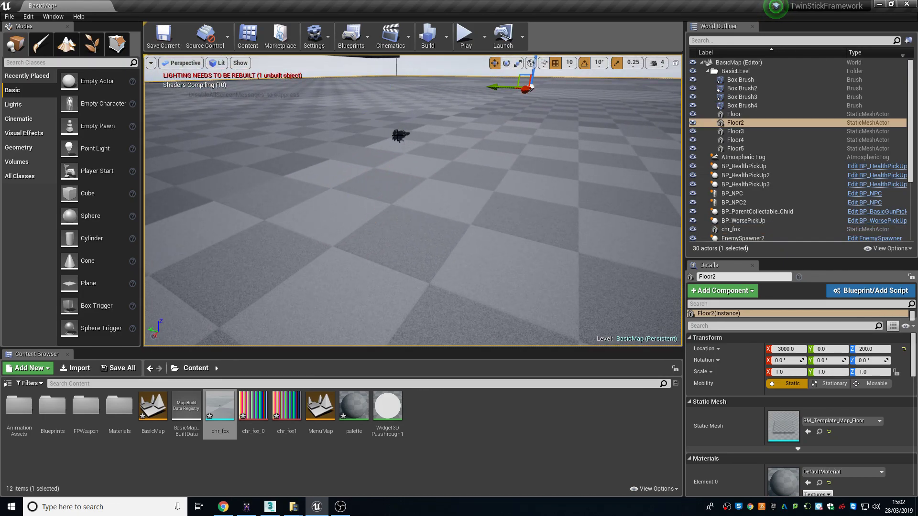
left_click(400, 135)
right_click_drag(427, 165, 427, 166)
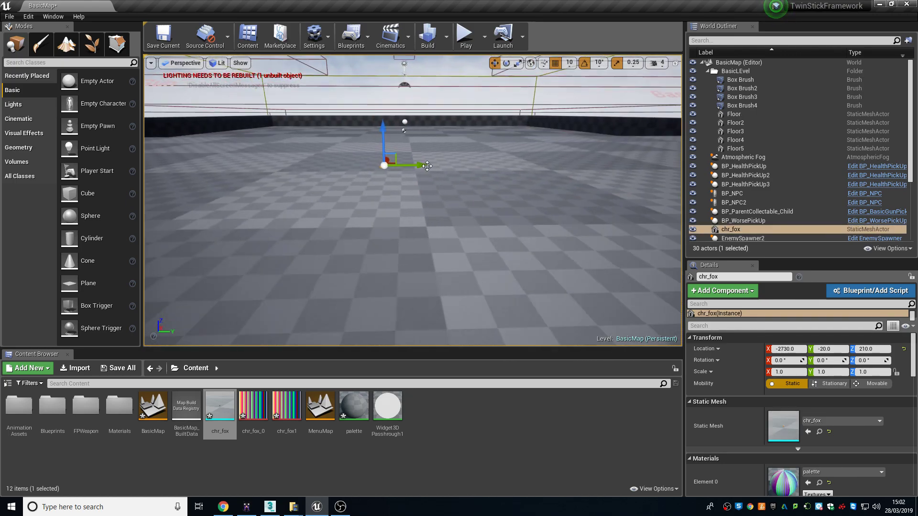
middle_click_drag(426, 165, 427, 168)
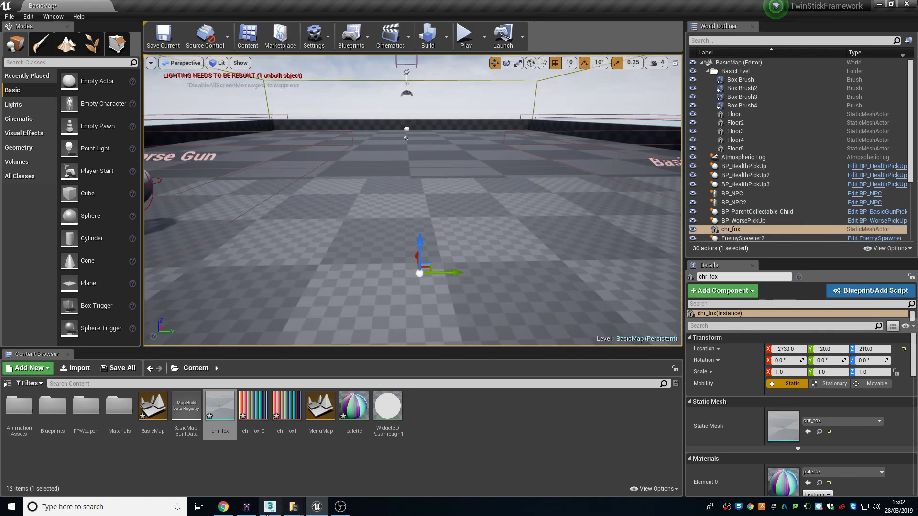
In 3ds Max, import chr_fox.obj from Documents/FMPMeshes with the default OBJ import options
left_click(882, 4)
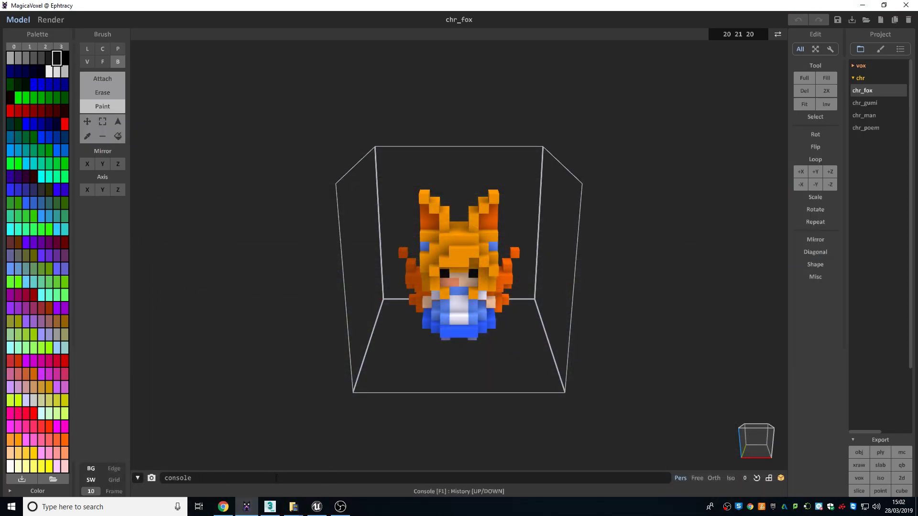
left_click(270, 507)
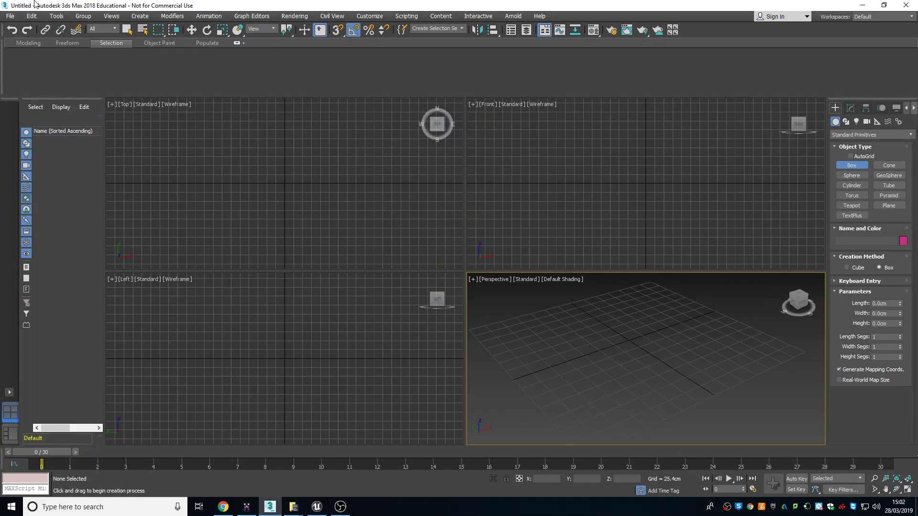
left_click(9, 17)
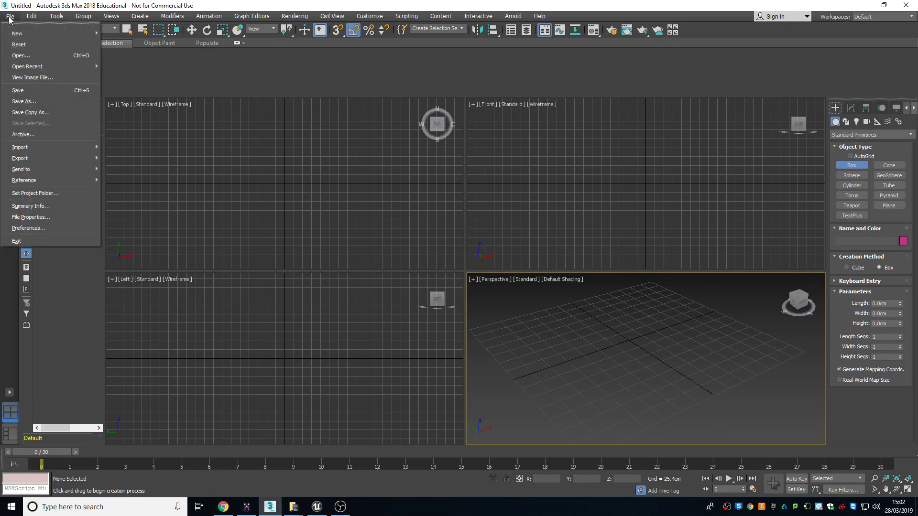
mouse_move(43, 147)
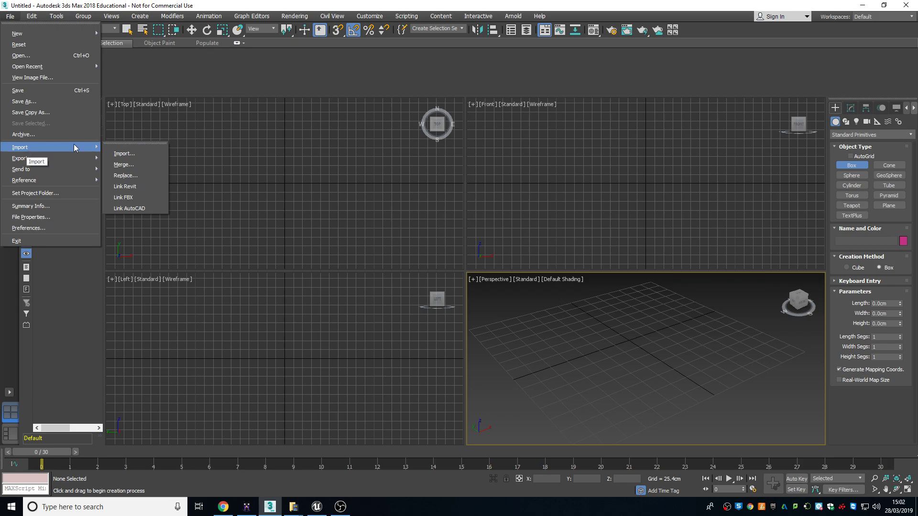
left_click(129, 154)
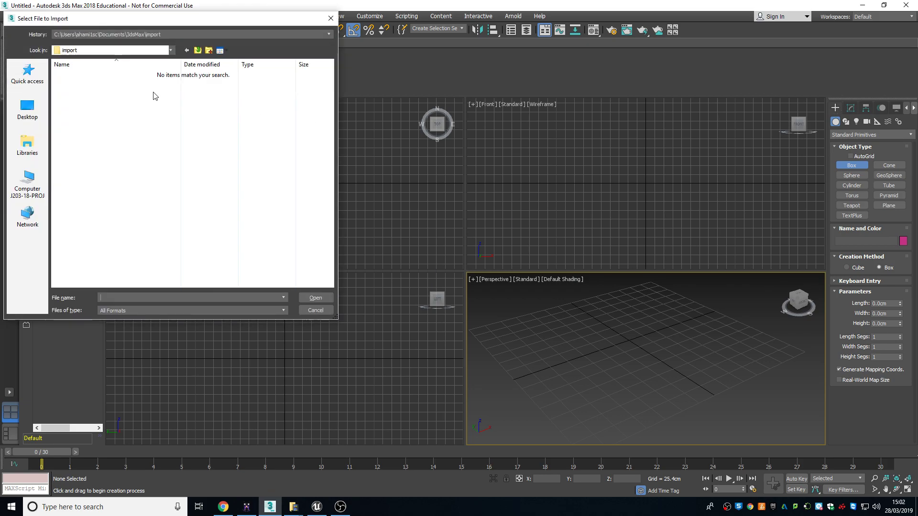
left_click_drag(102, 17, 174, 54)
left_click(106, 225)
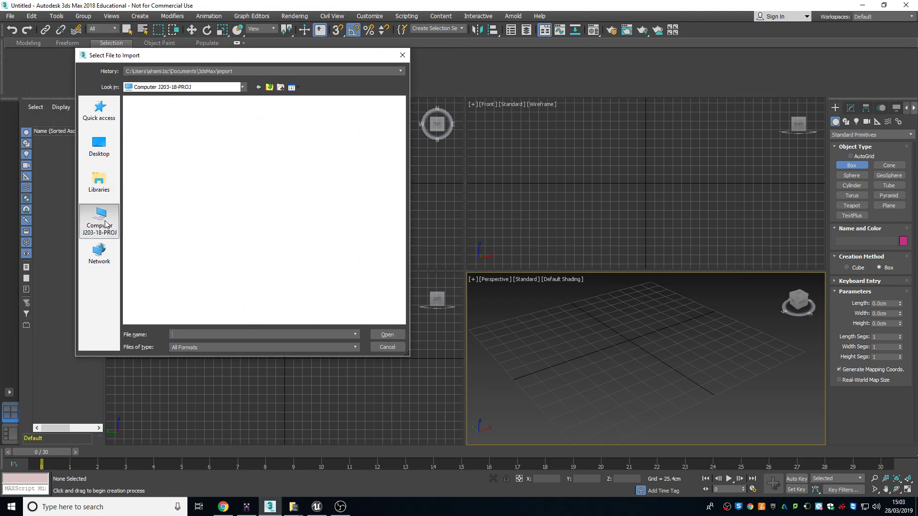
double_click(158, 149)
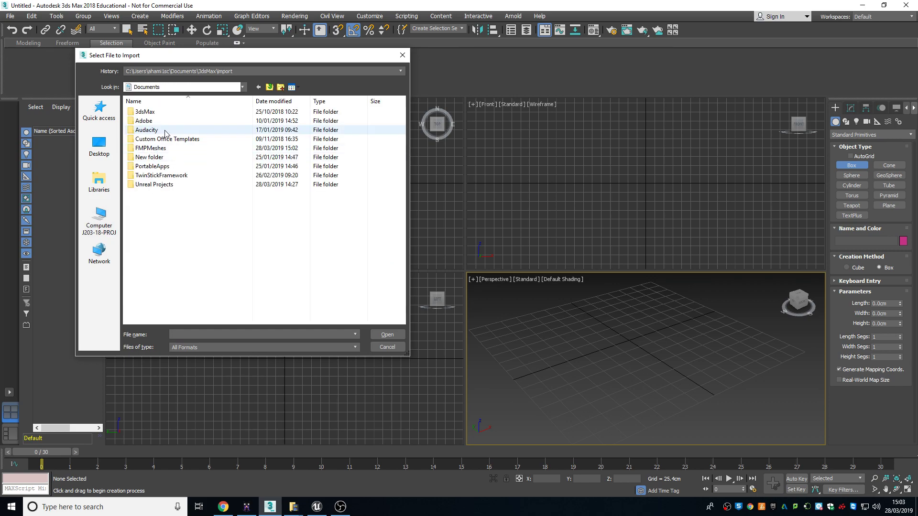
double_click(151, 148)
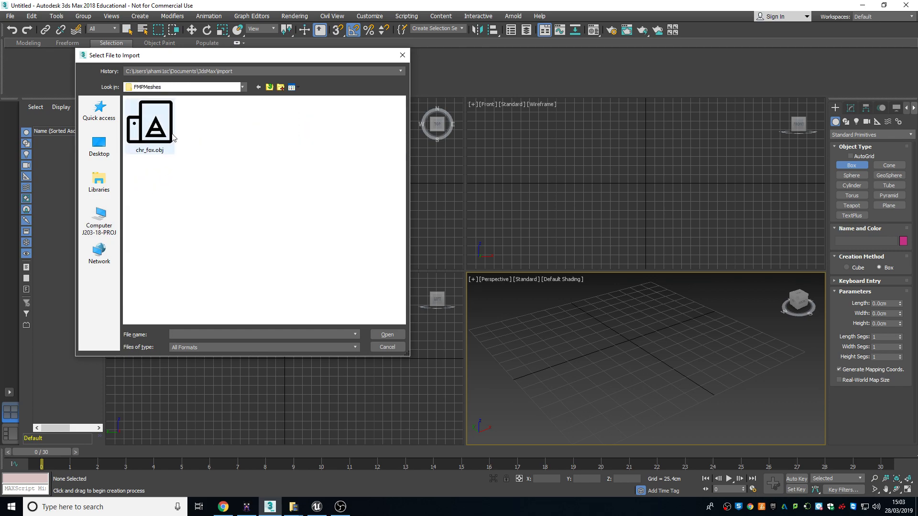
double_click(143, 125)
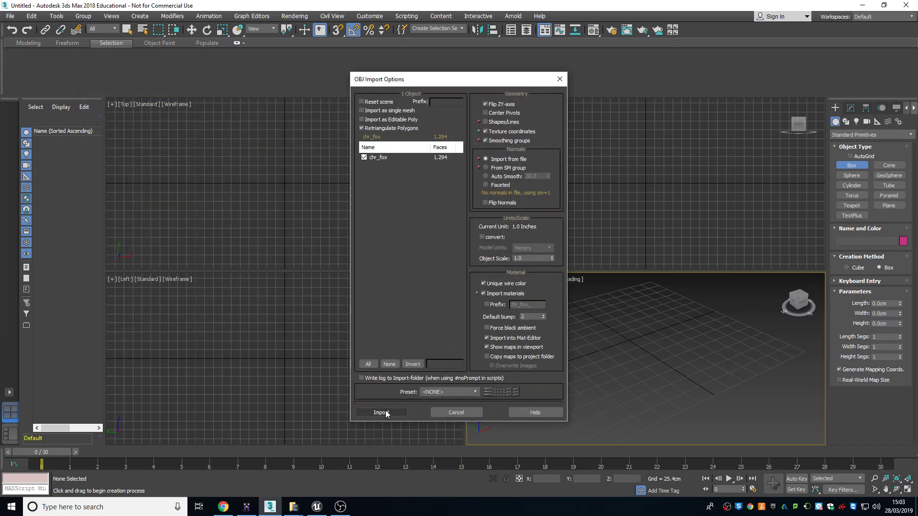
left_click(386, 412)
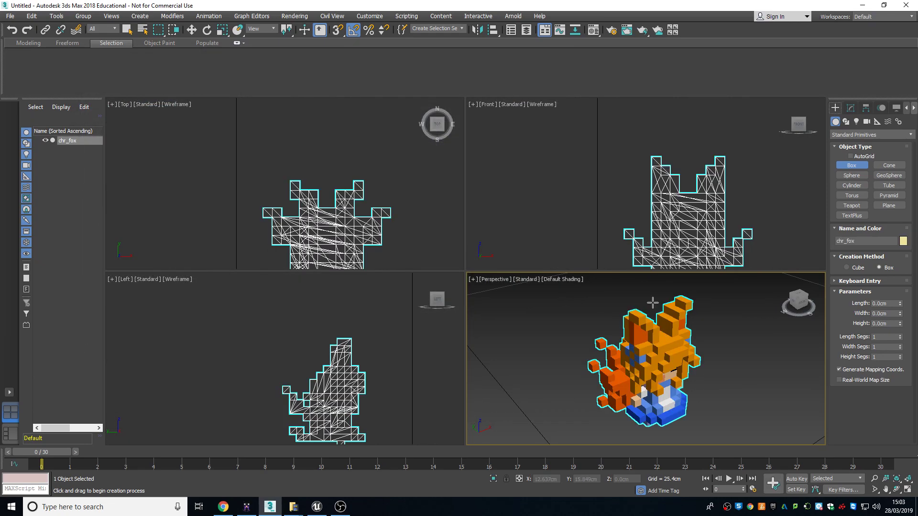
In Units Setup, set the display units to Metric centimetres
scroll(660, 357, "down", 2)
scroll(657, 363, "down", 3)
scroll(653, 373, "up", 2)
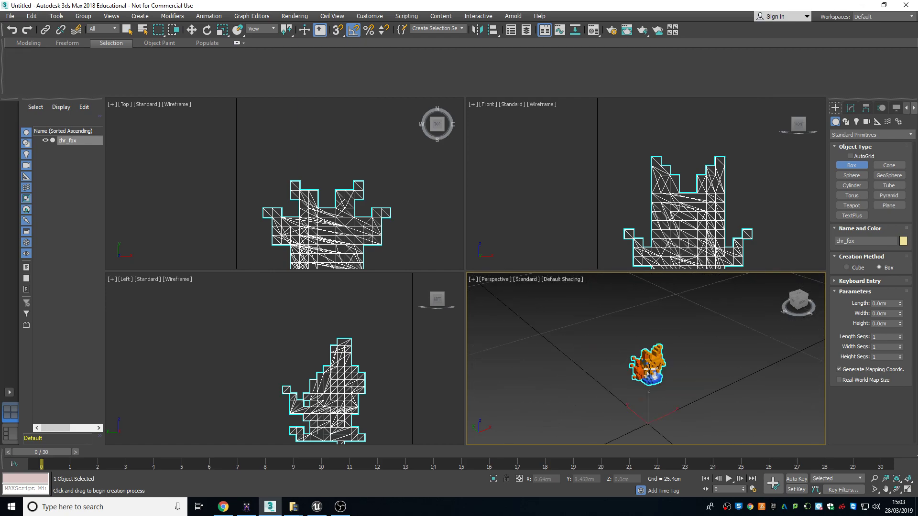
scroll(653, 377, "up", 2)
scroll(653, 368, "down", 1)
scroll(652, 361, "down", 2)
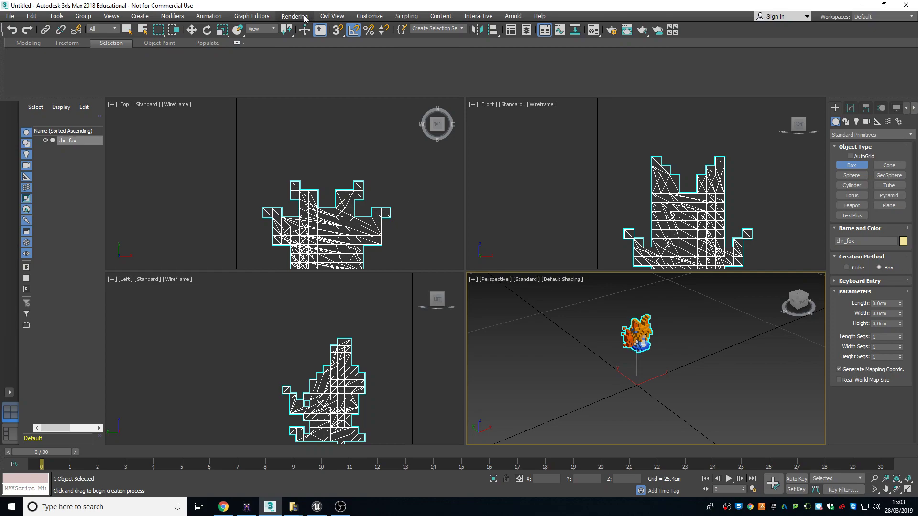
left_click(375, 20)
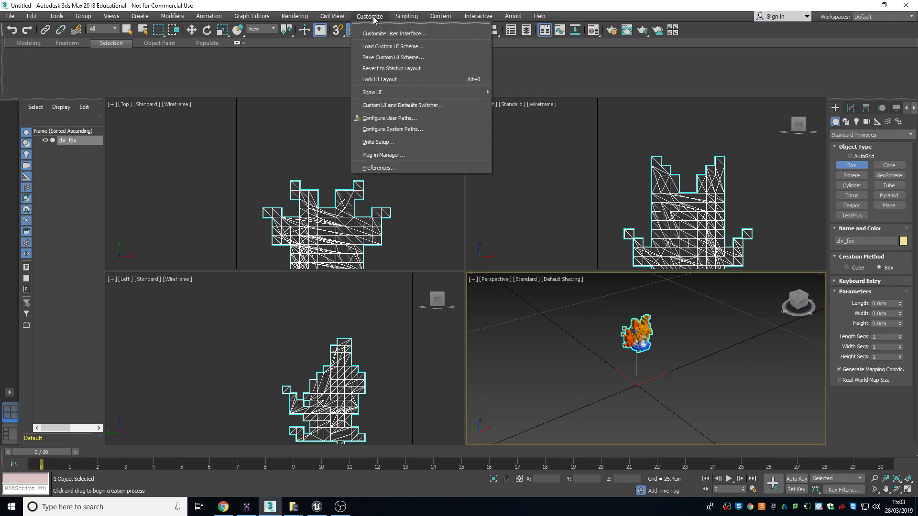
left_click(379, 144)
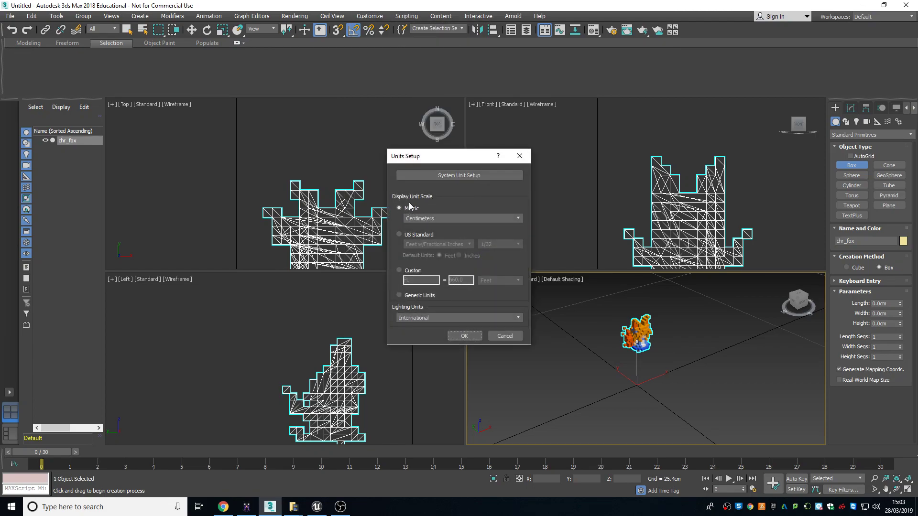
left_click(443, 218)
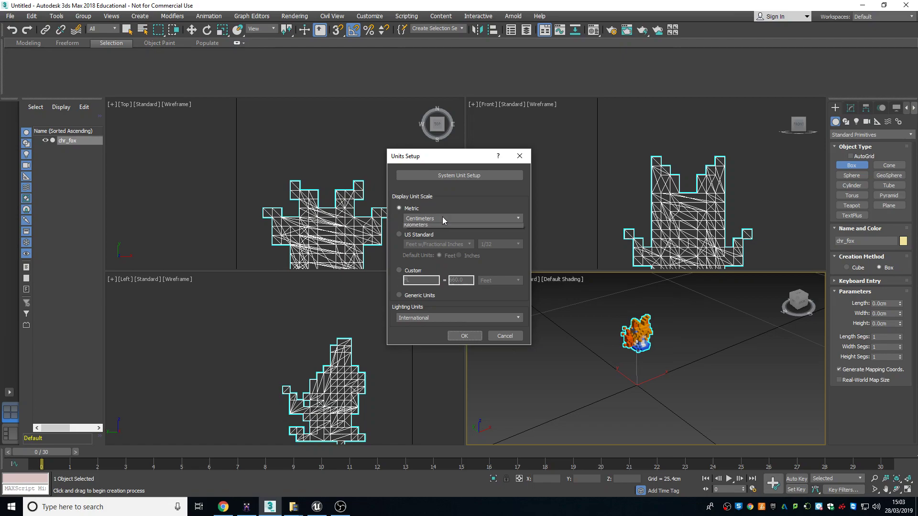
left_click(423, 234)
left_click(452, 220)
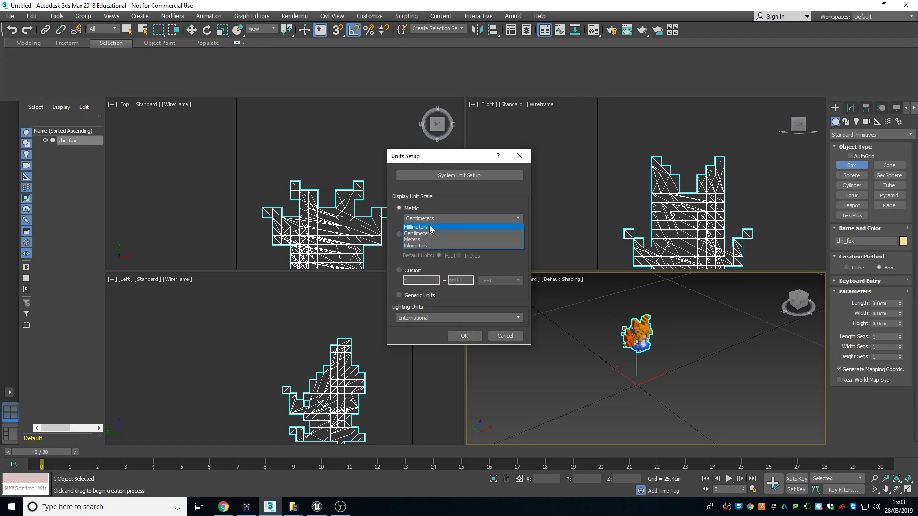
left_click(424, 246)
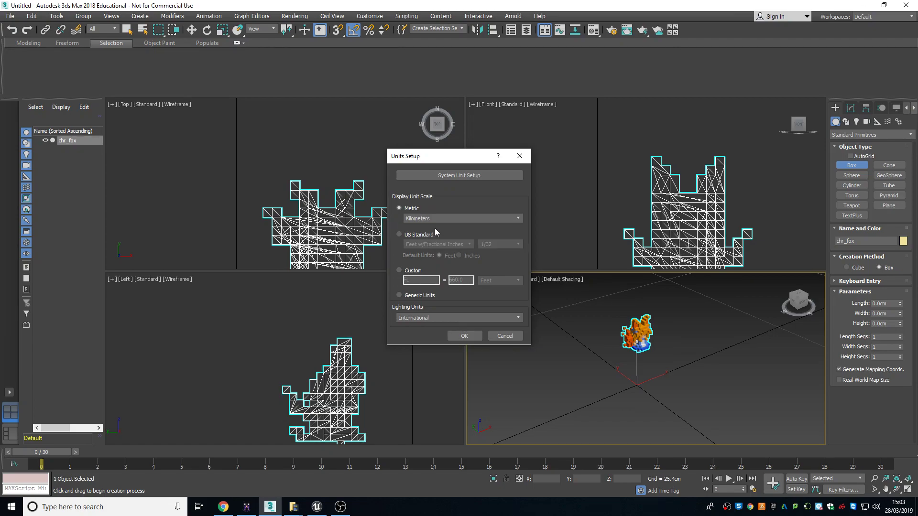
left_click(399, 234)
left_click(399, 270)
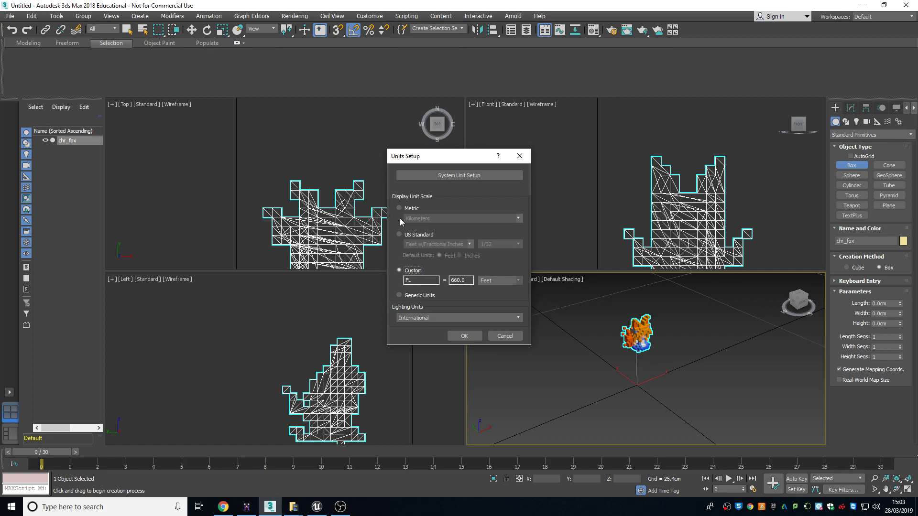
left_click(399, 209)
left_click(417, 218)
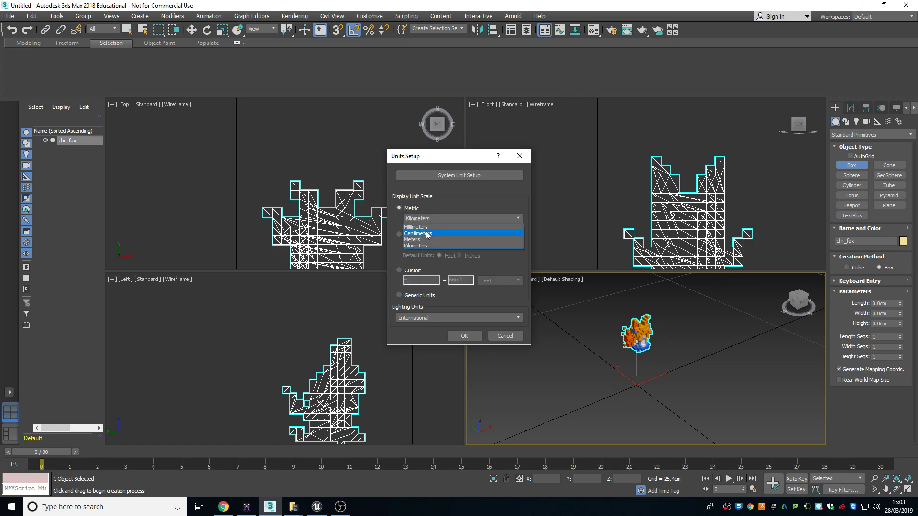
left_click(428, 233)
Set the system unit scale to 1 unit = 1 centimetre and confirm both dialogs
left_click(452, 176)
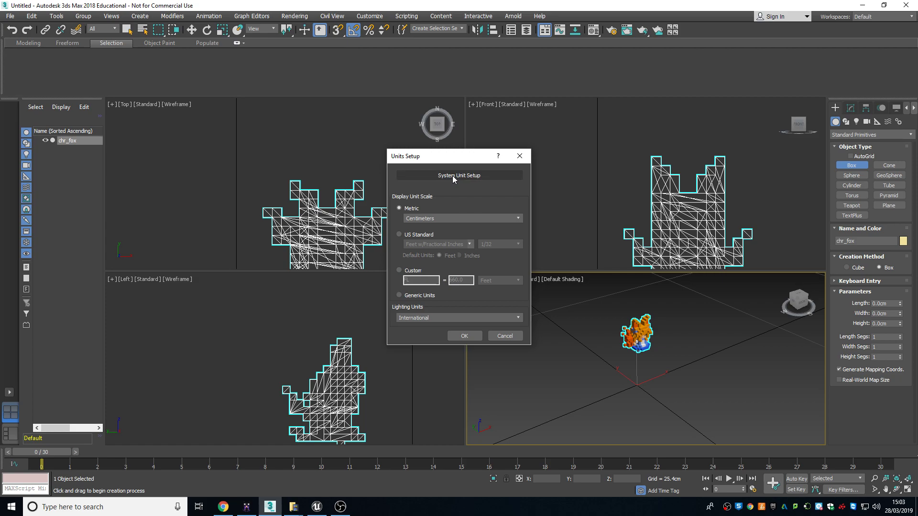
left_click(455, 175)
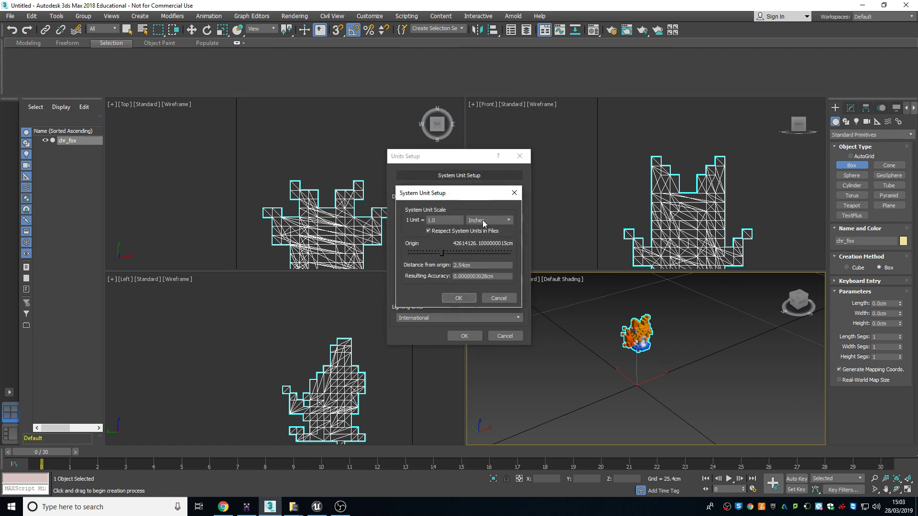
left_click(478, 221)
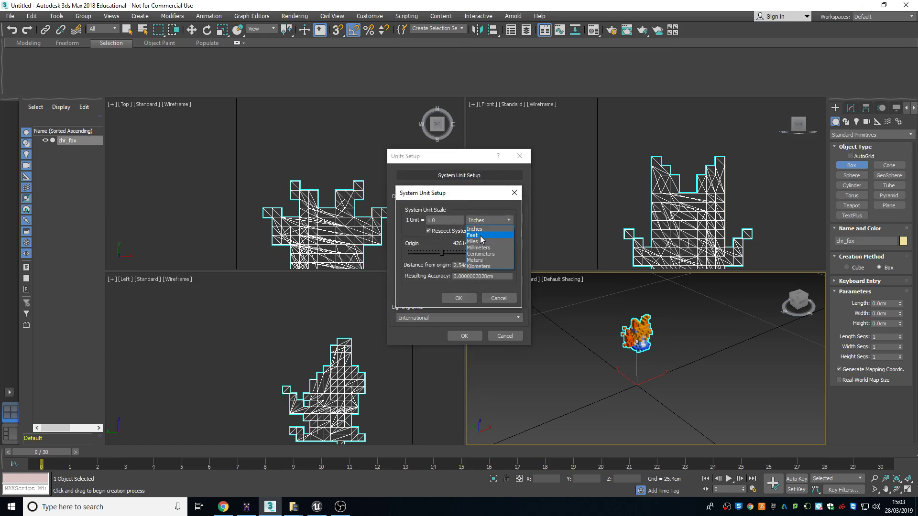
left_click(480, 254)
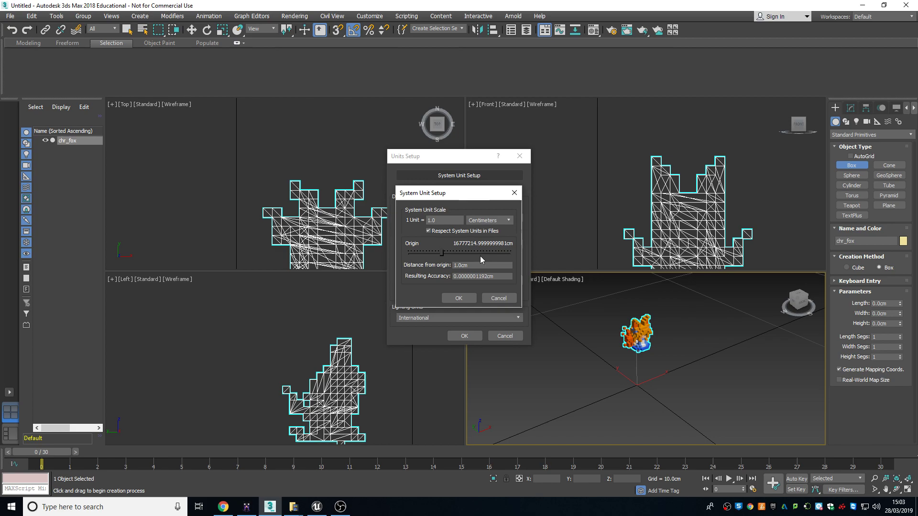
left_click(455, 299)
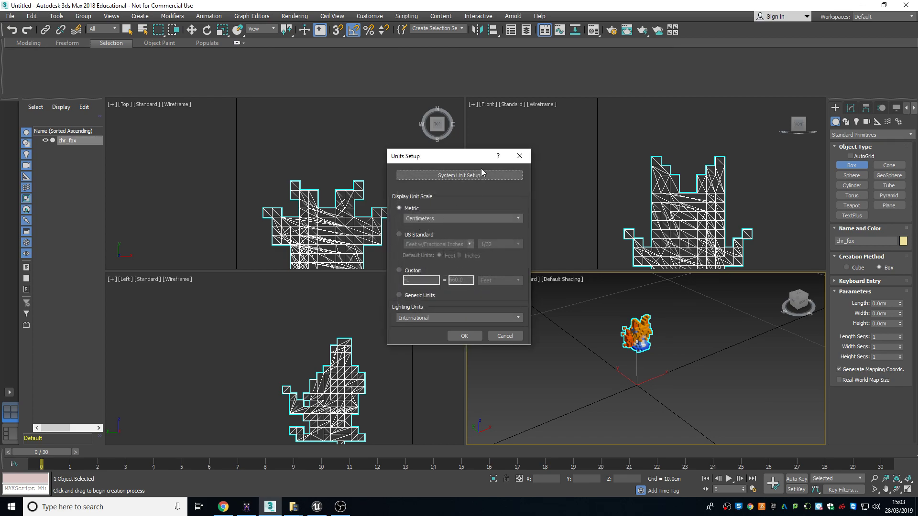
left_click(464, 336)
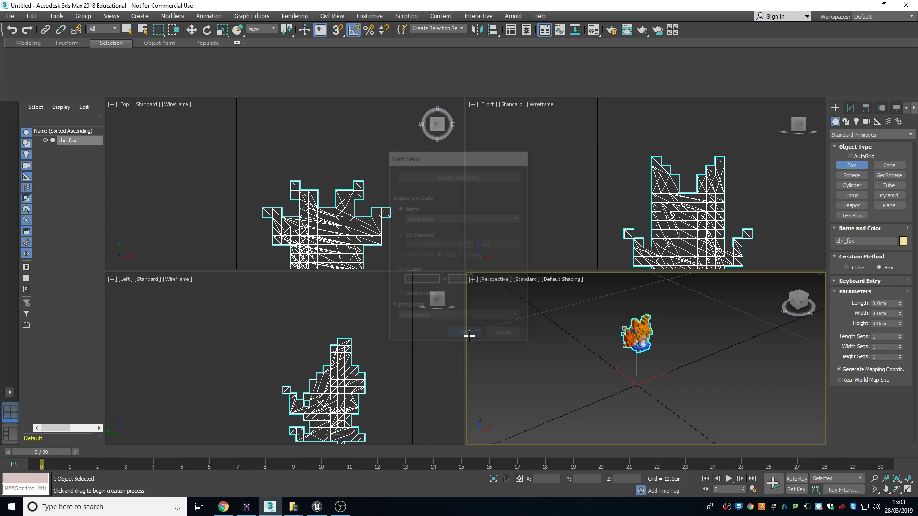
Create a box with 100 cm length, width and height, and move it beside the fox
scroll(686, 348, "down", 5)
middle_click_drag(713, 343, 655, 355)
scroll(672, 353, "down", 3)
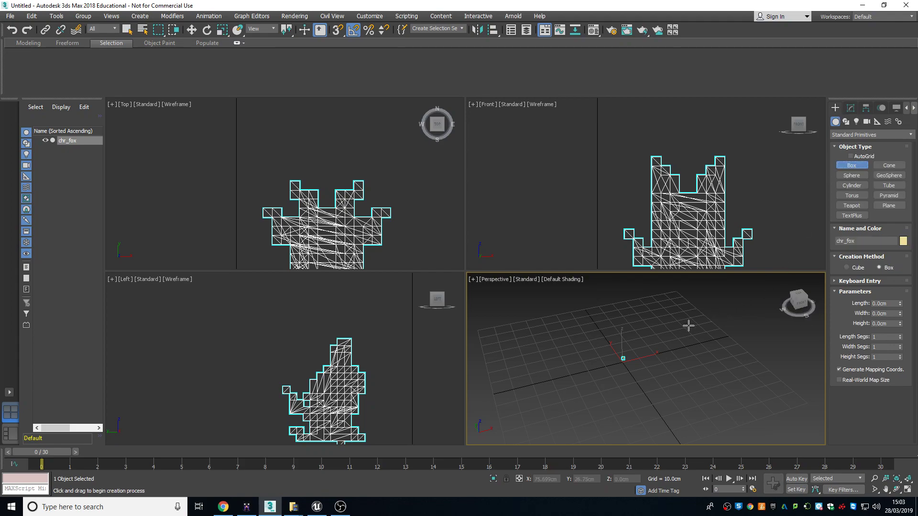
left_click_drag(656, 338, 709, 356)
type("100")
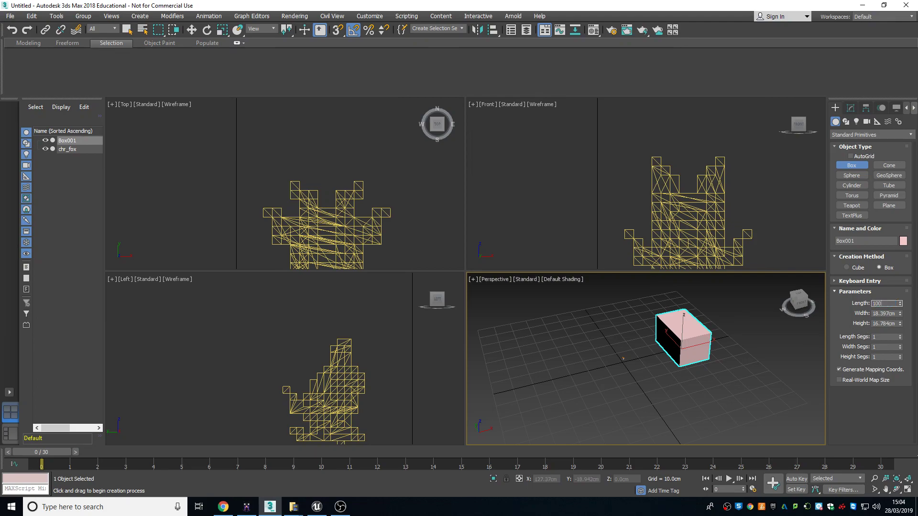
key("Tab")
type("1")
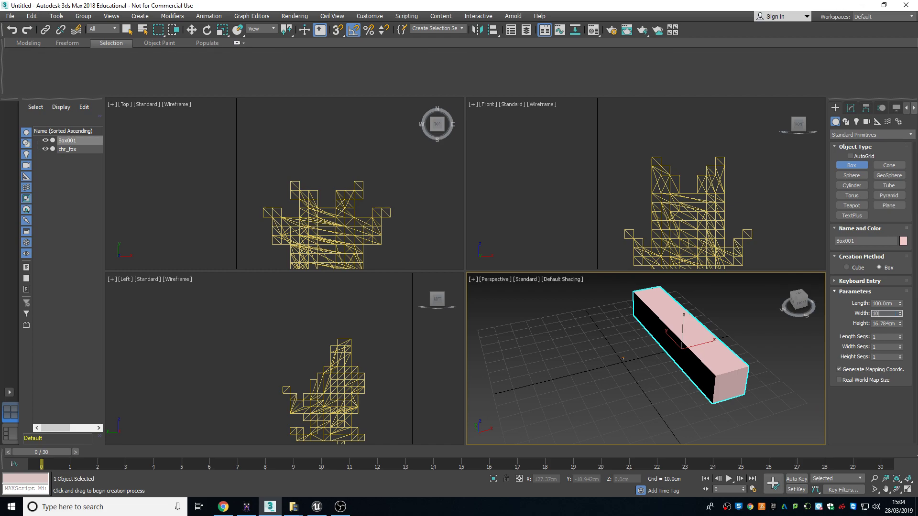
type("0")
key("Tab")
type("100")
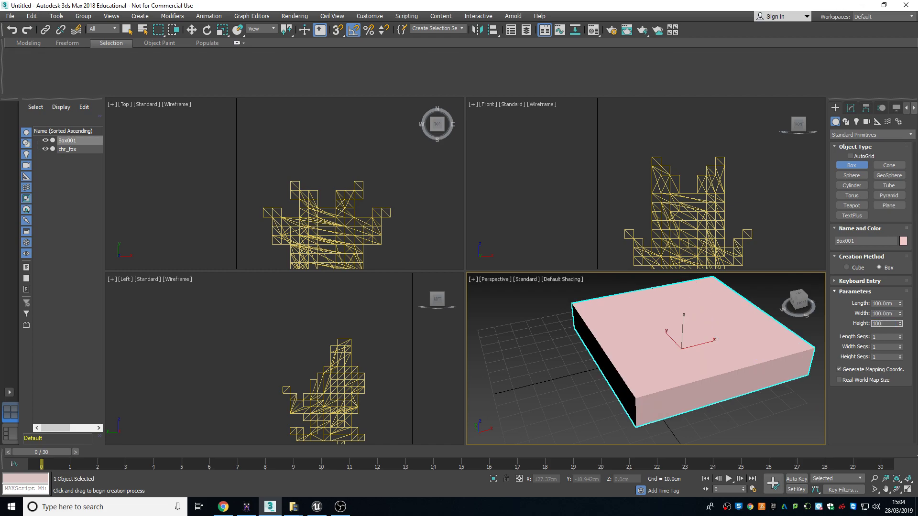
key("Return")
left_click(191, 30)
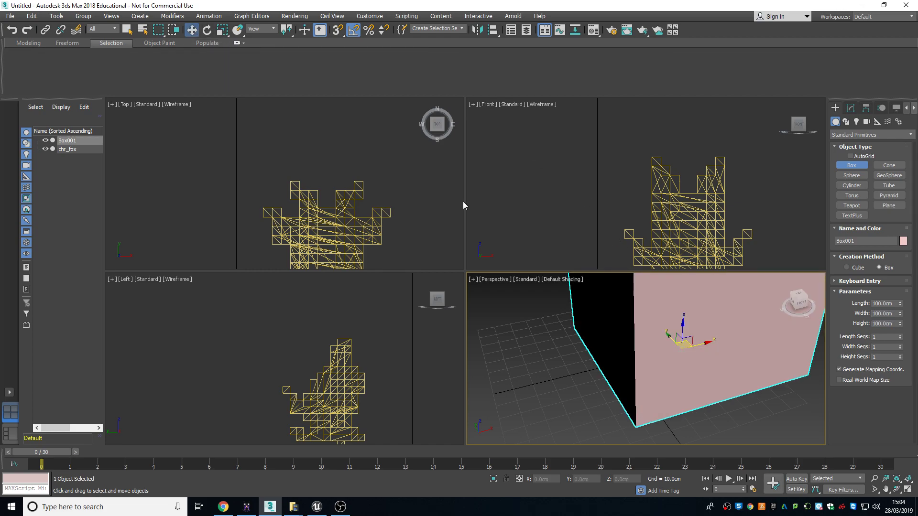
left_click_drag(705, 344, 624, 358)
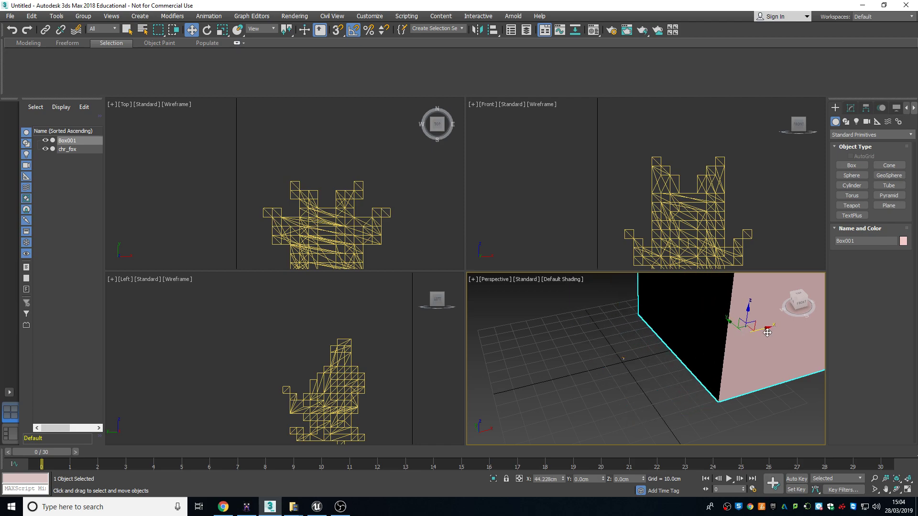
Uniformly scale chr_fox up until it towers over the 100 cm box, then orbit to inspect it
left_click(624, 359)
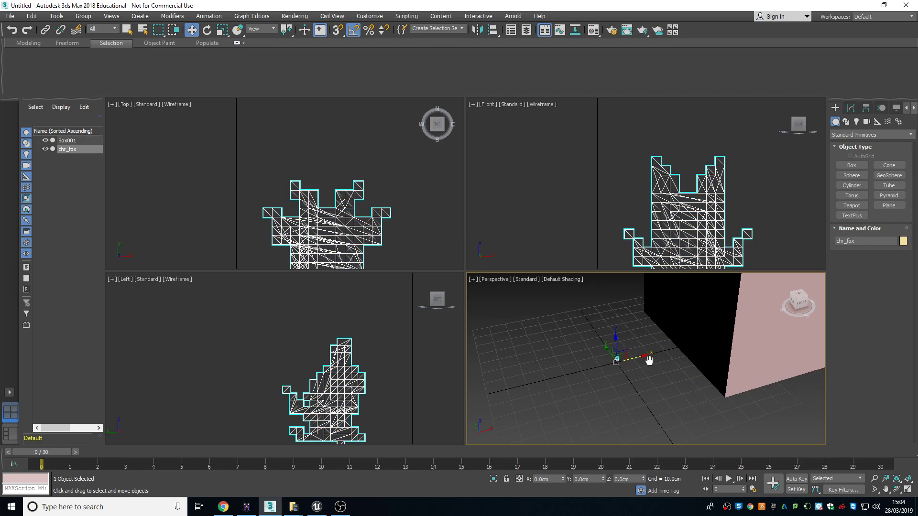
scroll(607, 378, "down", 5)
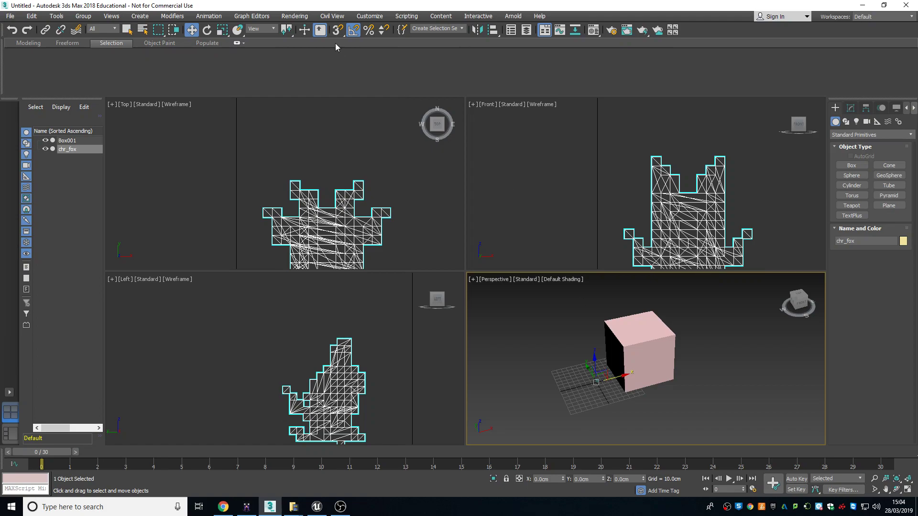
left_click(222, 30)
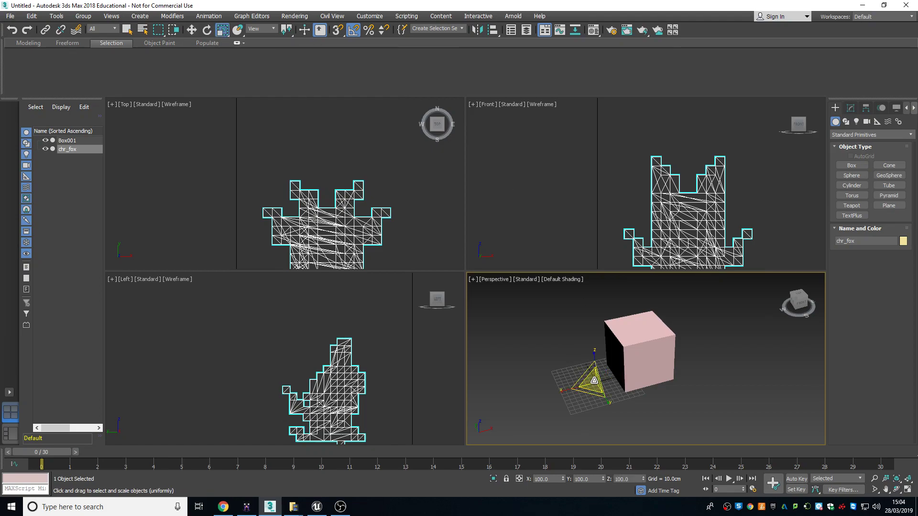
left_click_drag(597, 382, 605, 379)
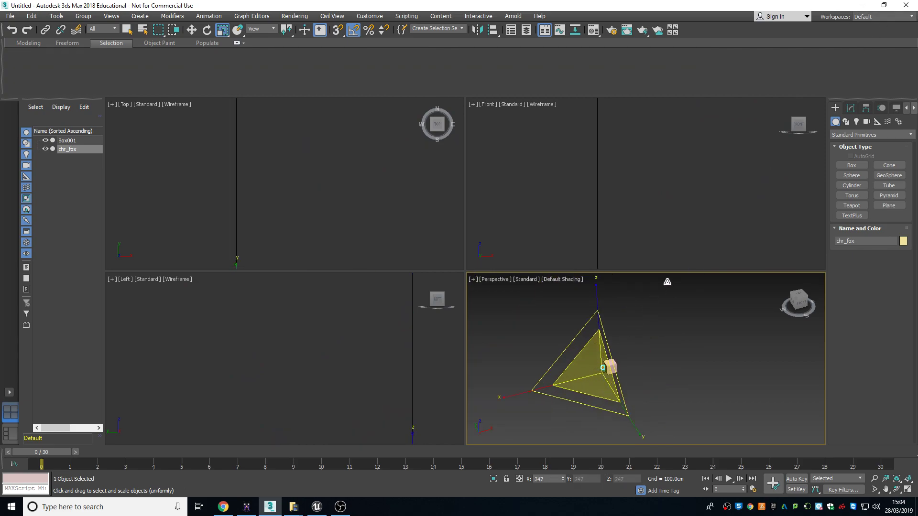
left_click_drag(604, 379, 607, 365)
scroll(611, 358, "down", 5)
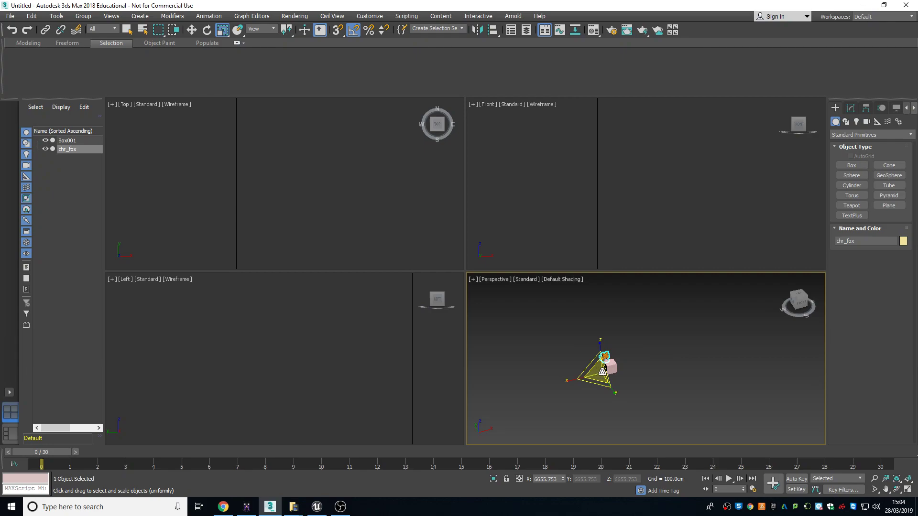
left_click_drag(602, 372, 631, 330)
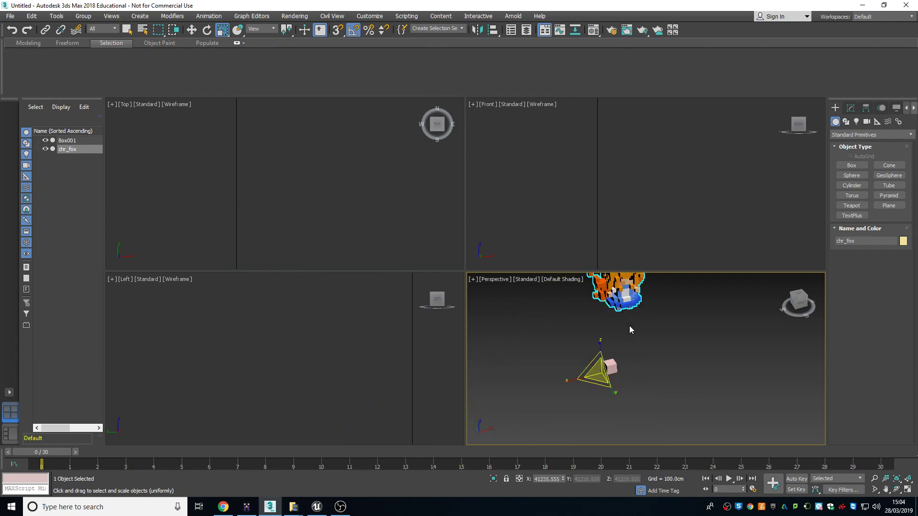
mouse_move(630, 330)
middle_mouse_down("alt")
mouse_move(672, 354)
mouse_move(594, 342)
mouse_move(626, 355)
middle_mouse_up("alt")
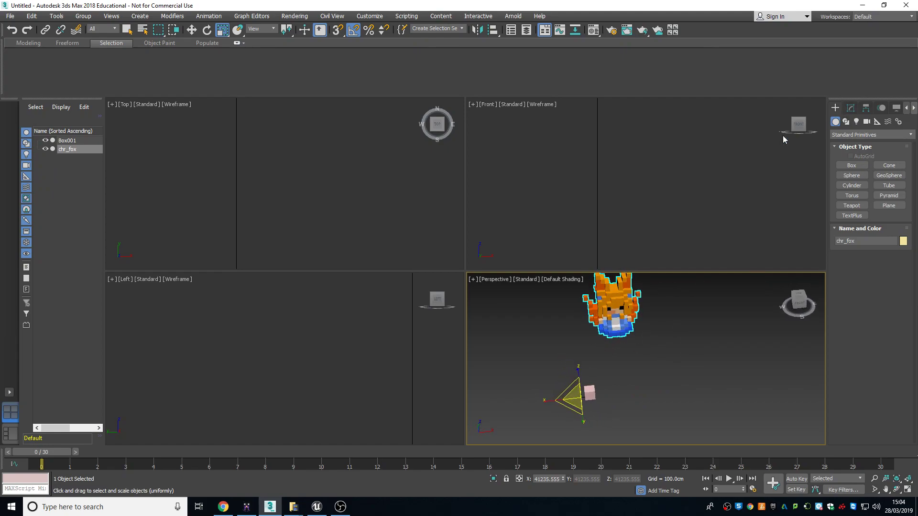
mouse_move(603, 351)
middle_mouse_down("alt")
mouse_move(610, 342)
mouse_move(619, 359)
mouse_move(616, 397)
middle_mouse_up("alt")
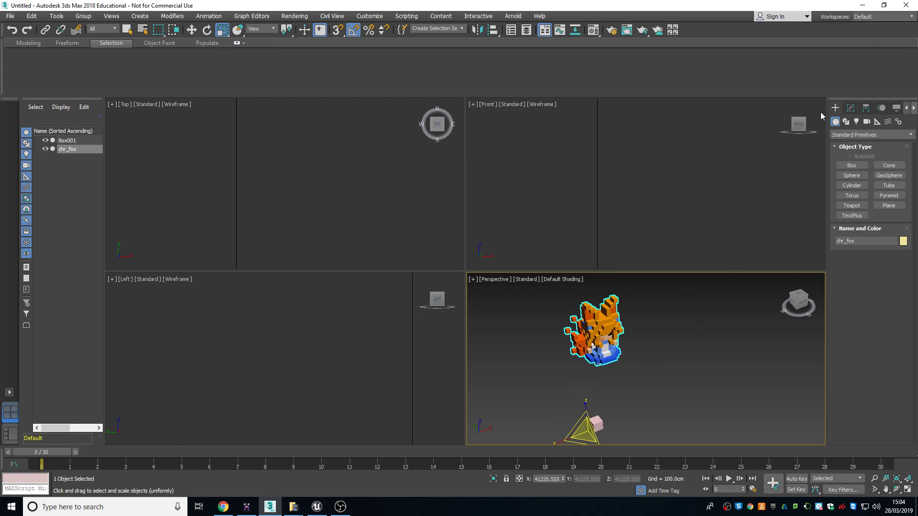
Centre the chr_fox pivot on the object with Affect Pivot Only and Center to Object
left_click(866, 109)
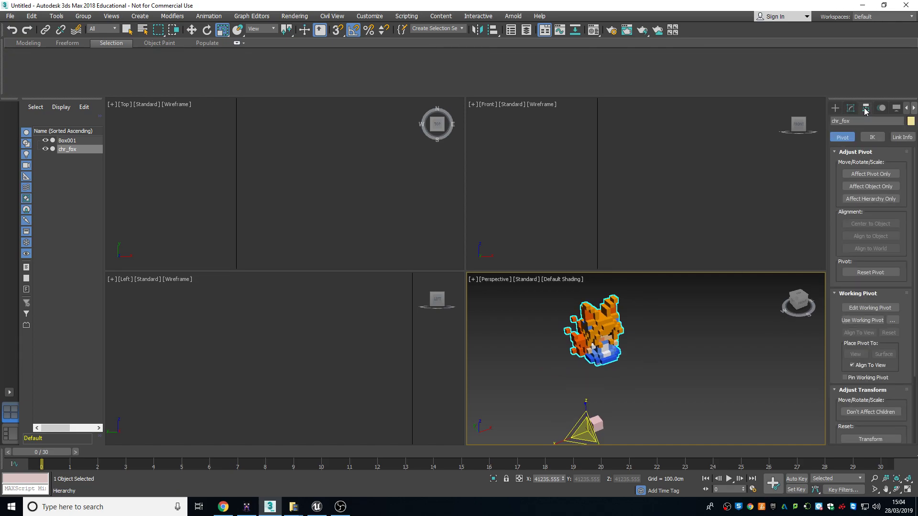
left_click(870, 175)
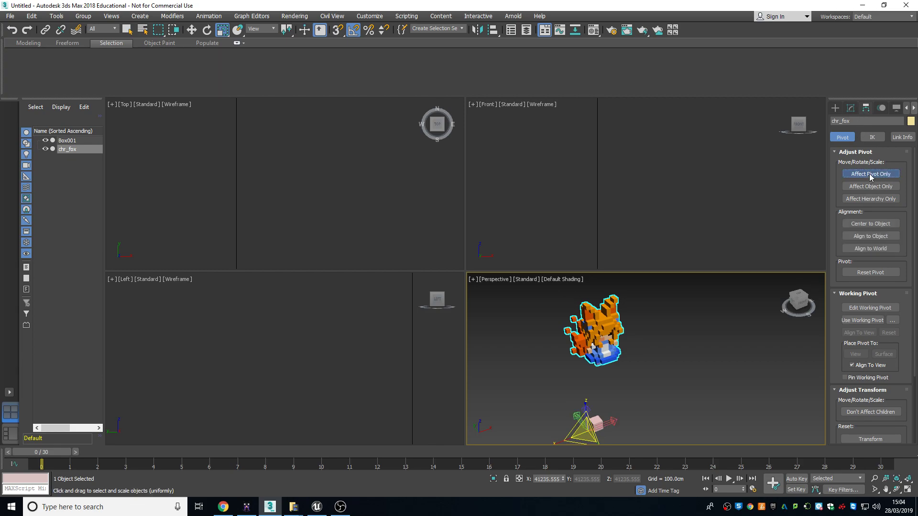
left_click(870, 225)
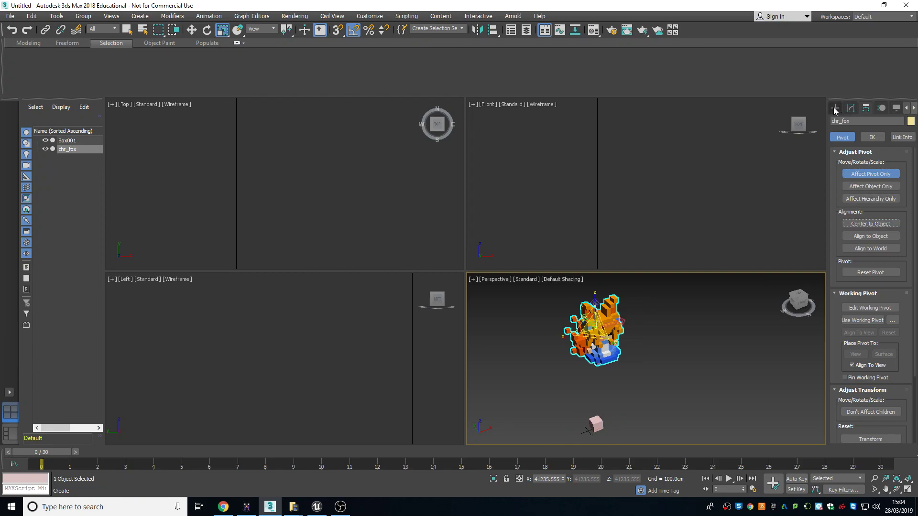
left_click(798, 306)
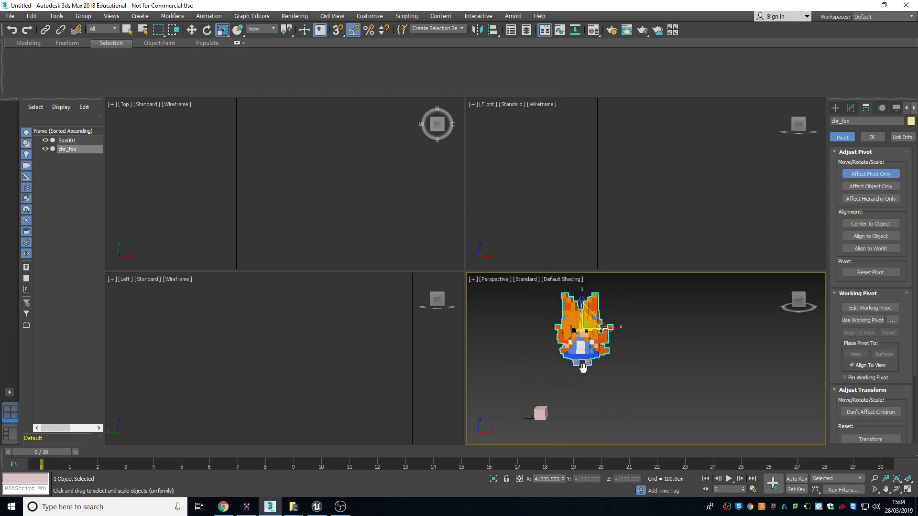
Place the fox at the world origin by zeroing its X, Y and Z positions
left_click(835, 108)
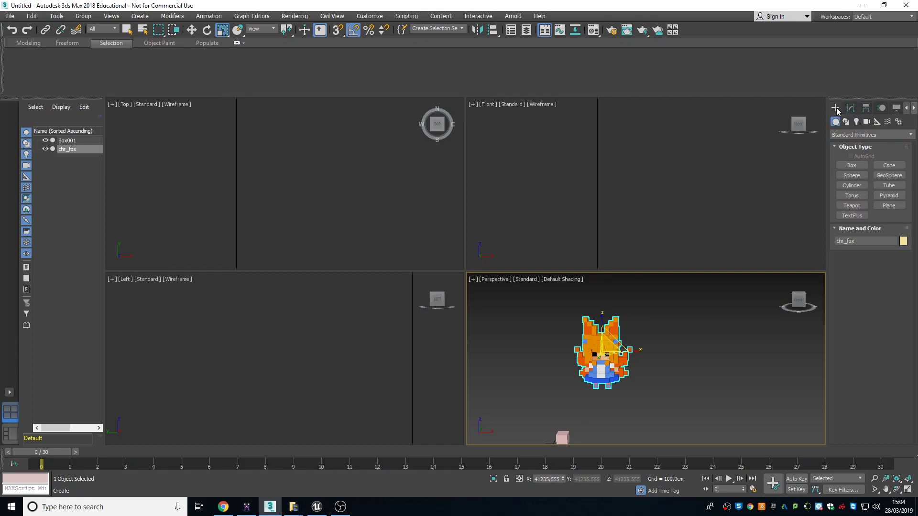
left_click(191, 30)
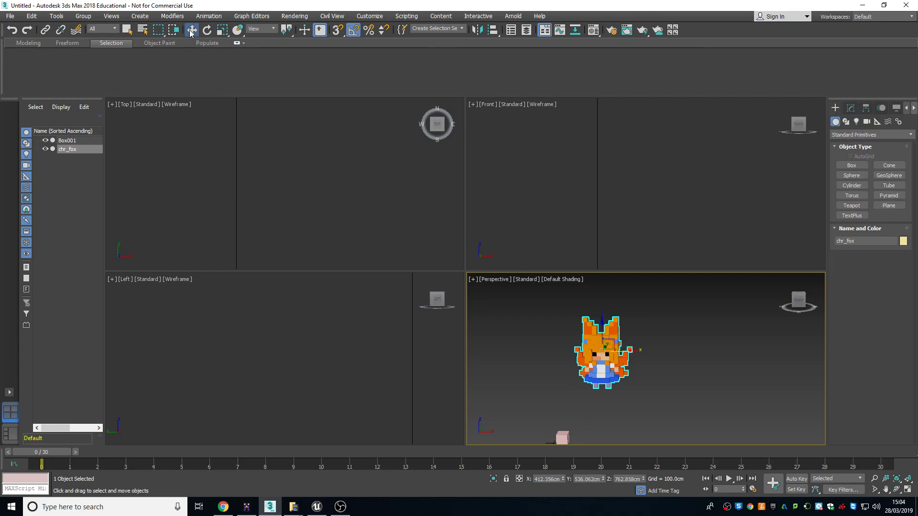
mouse_move(631, 404)
middle_mouse_down()
mouse_move(631, 380)
mouse_move(656, 336)
middle_mouse_up()
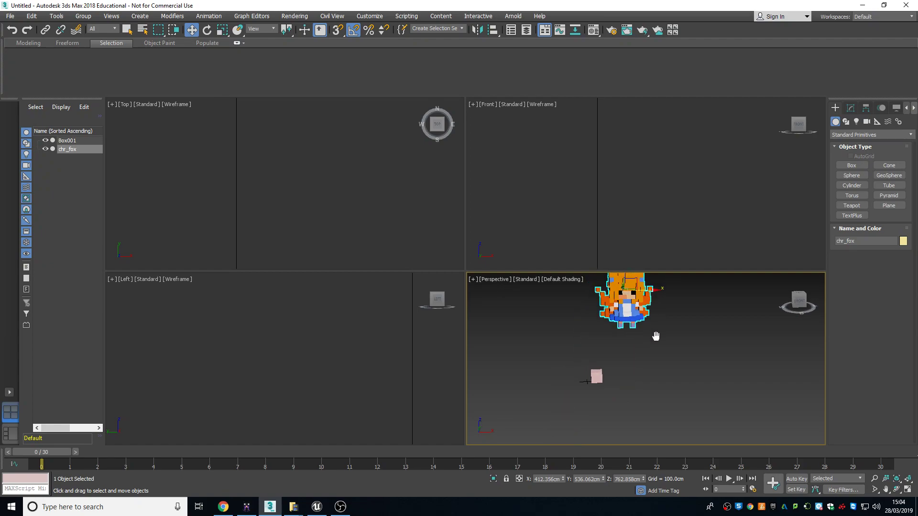
right_click(564, 480)
right_click(603, 480)
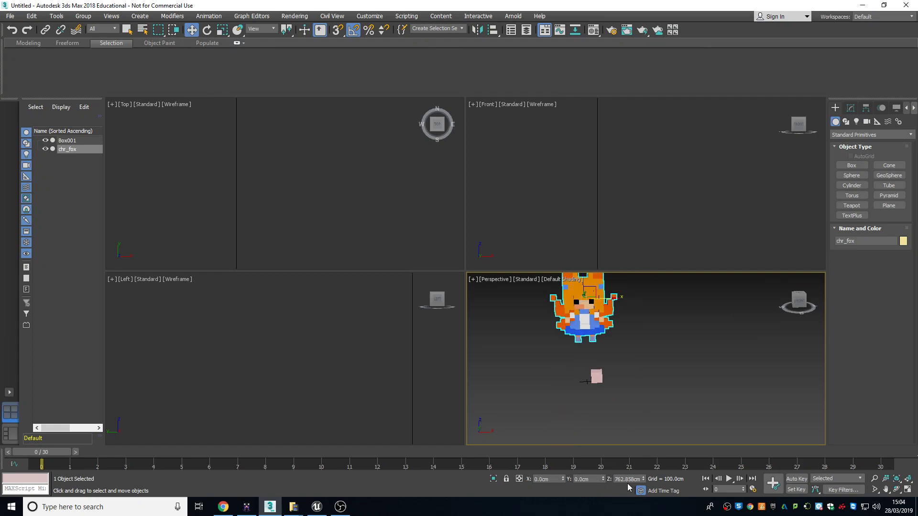
right_click(644, 480)
mouse_move(688, 383)
middle_mouse_down("alt")
mouse_move(726, 375)
mouse_move(643, 356)
mouse_move(628, 367)
mouse_move(684, 334)
middle_mouse_up("alt")
scroll(628, 368, "up", 2)
scroll(628, 367, "up", 3)
With Affect Pivot Only on, drag the fox's pivot down toward its feet
left_click(866, 108)
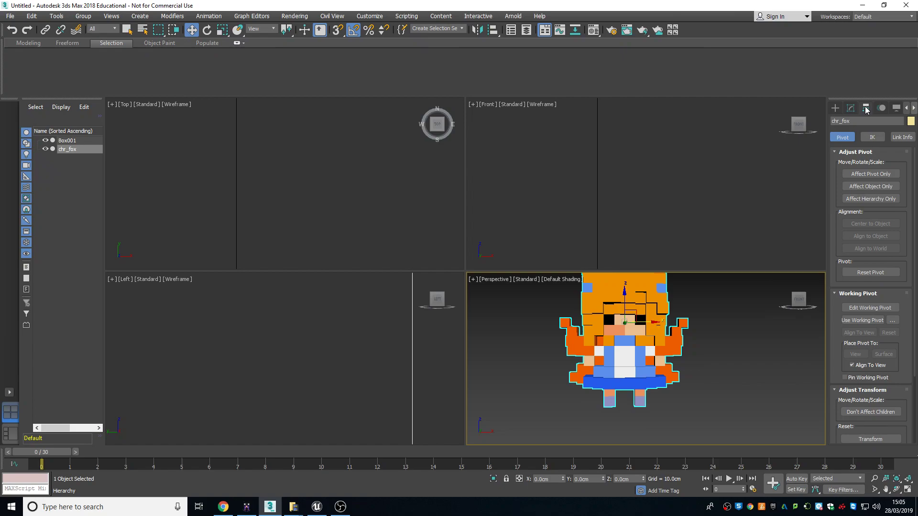
left_click(871, 173)
middle_click_drag(630, 324, 627, 330, "alt")
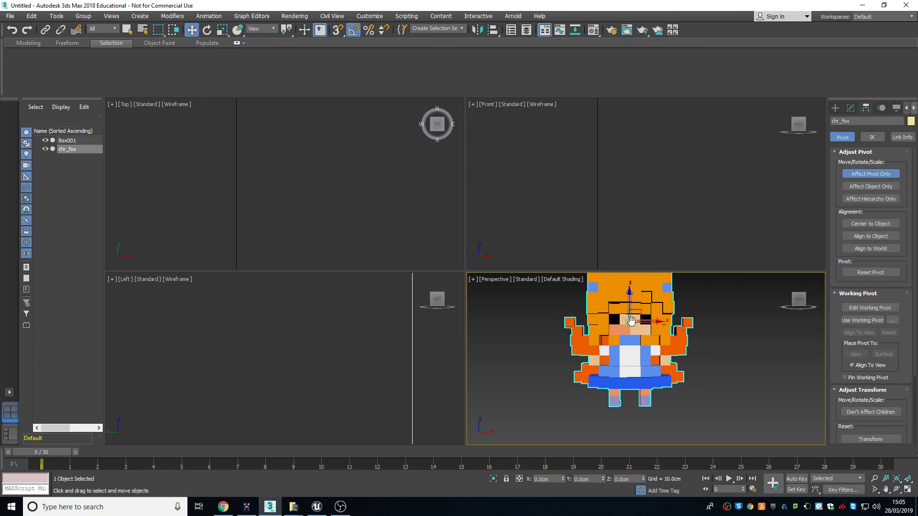
left_click_drag(630, 324, 631, 404)
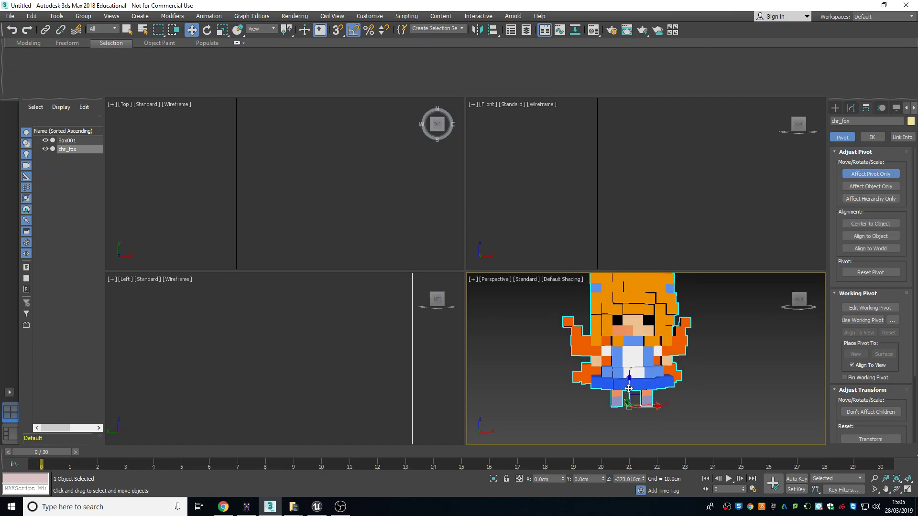
middle_click_drag(631, 404, 660, 408, "alt")
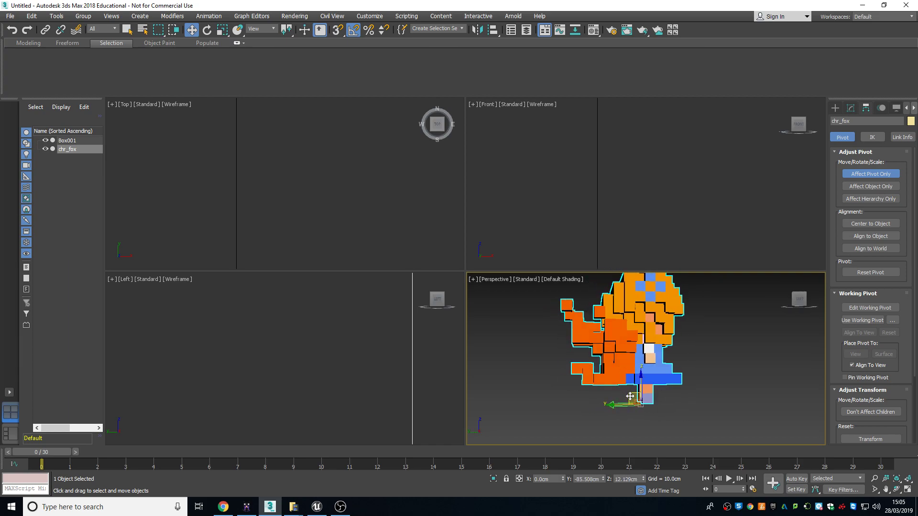
left_click_drag(630, 396, 632, 401)
middle_click_drag(632, 401, 639, 418, "alt")
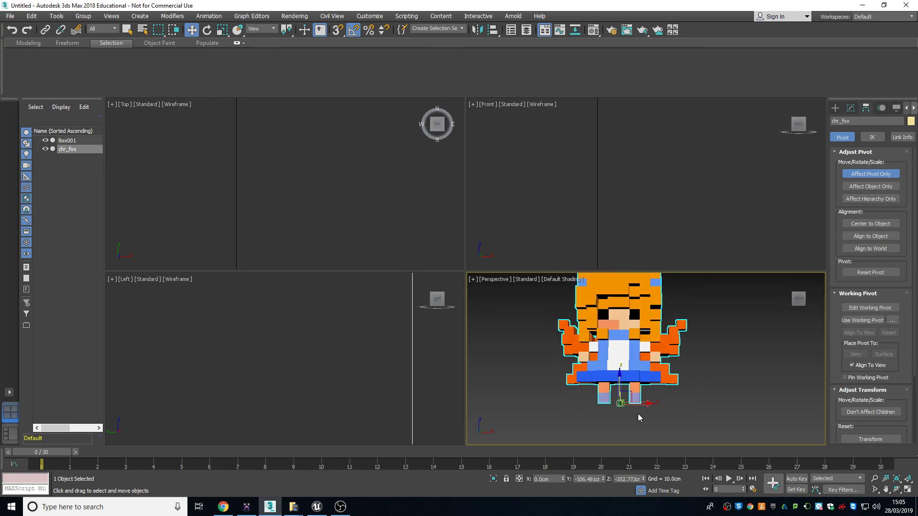
scroll(638, 417, "up", 5)
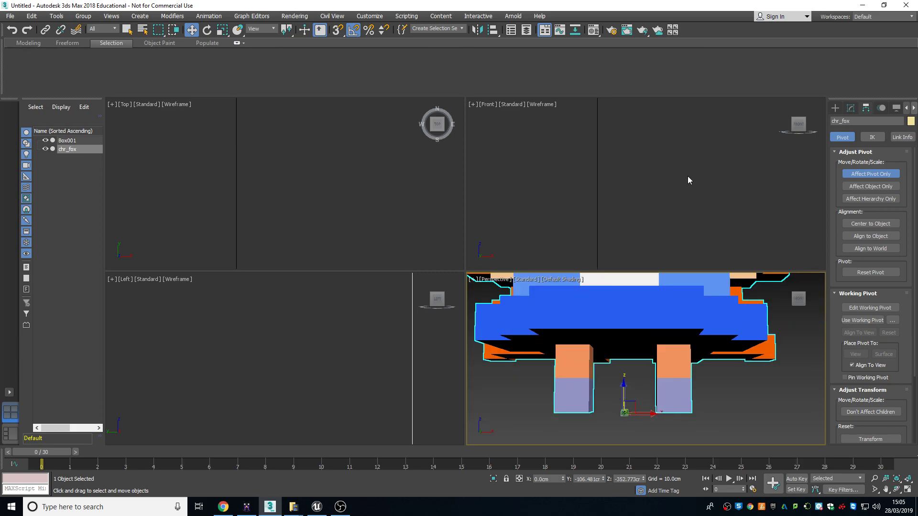
left_click_drag(625, 388, 624, 386)
Fine-tune the pivot onto the bottom edge of the fox's feet in the side view
middle_click_drag(366, 339, 358, 332)
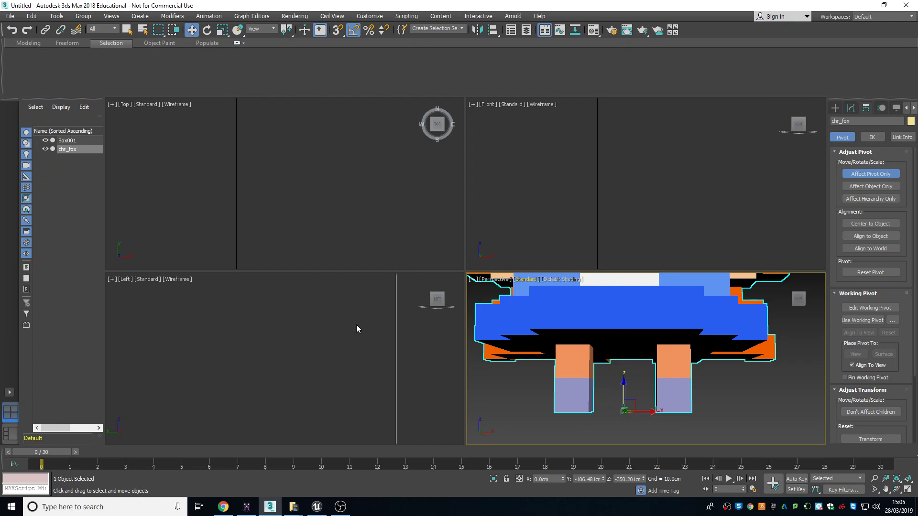
scroll(356, 329, "down", 3)
scroll(356, 329, "down", 3)
scroll(383, 382, "down", 2)
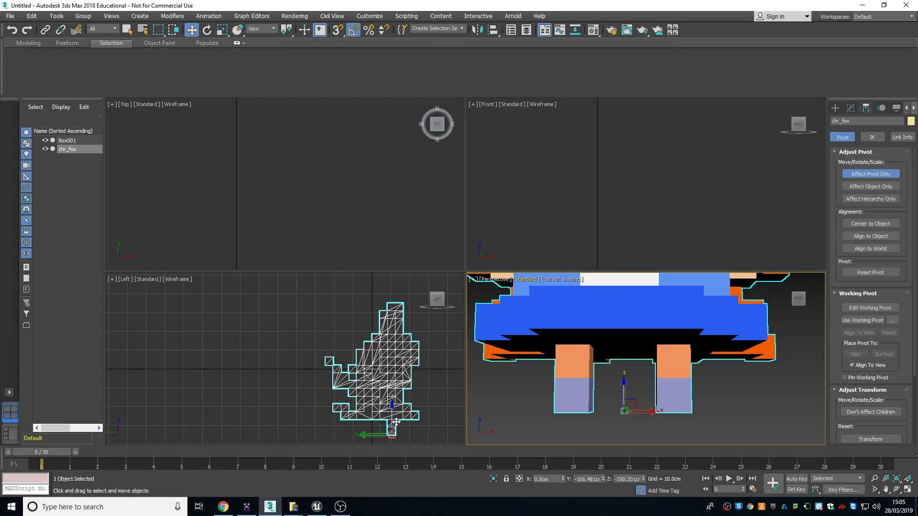
scroll(396, 422, "up", 2)
scroll(363, 378, "up", 3)
scroll(353, 369, "up", 2)
scroll(351, 363, "up", 2)
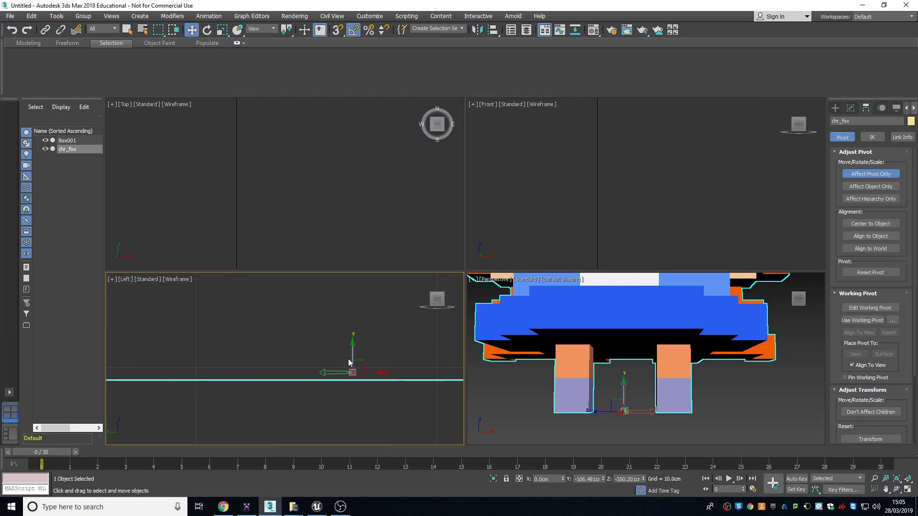
scroll(350, 362, "up", 1)
left_click_drag(353, 360, 353, 367)
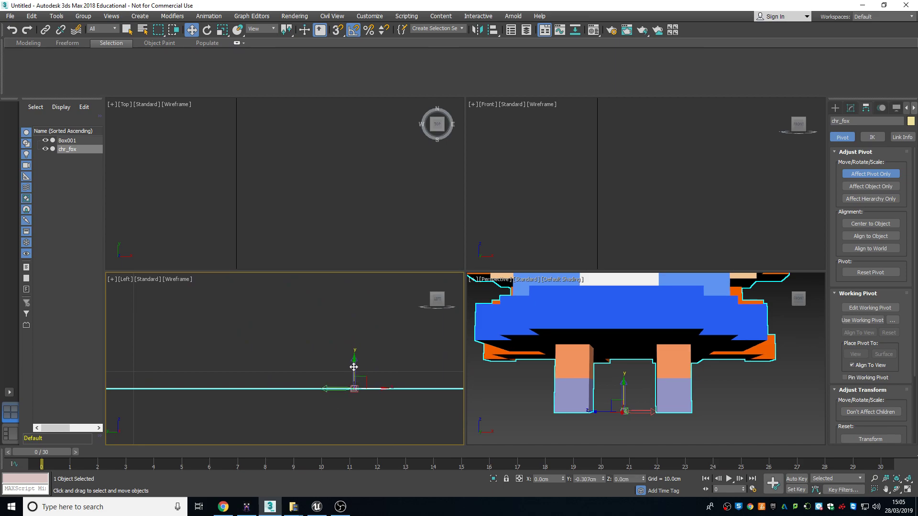
scroll(371, 170, "down", 5)
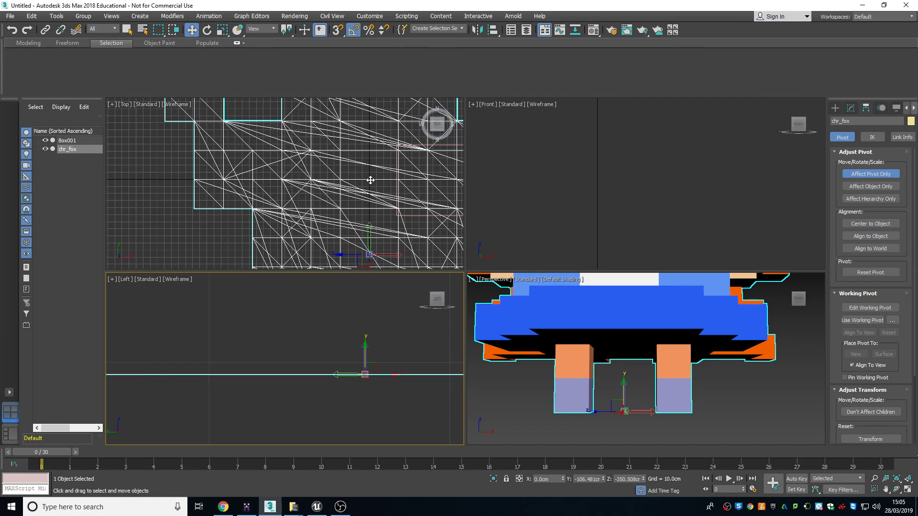
scroll(372, 170, "down", 5)
scroll(581, 203, "down", 3)
scroll(580, 203, "down", 10)
scroll(579, 215, "up", 4)
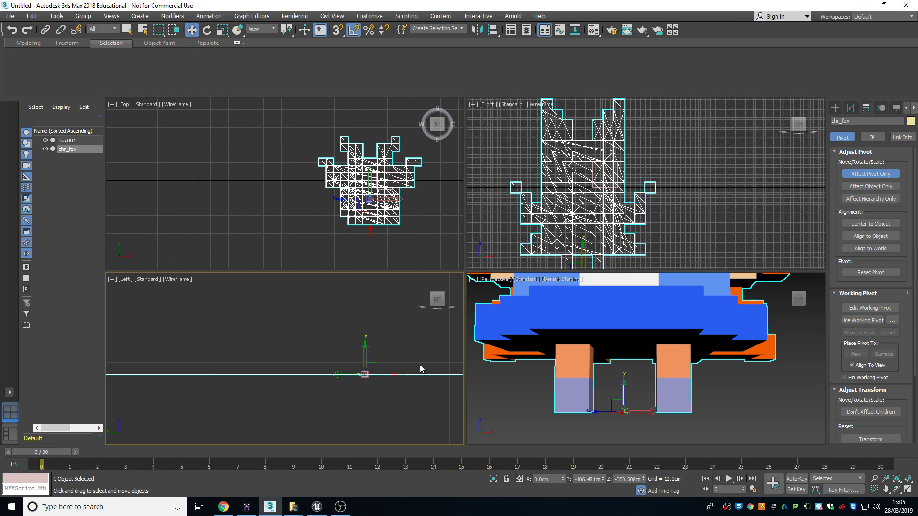
Return the fox to the origin by zeroing its Y and Z positions
left_click(835, 108)
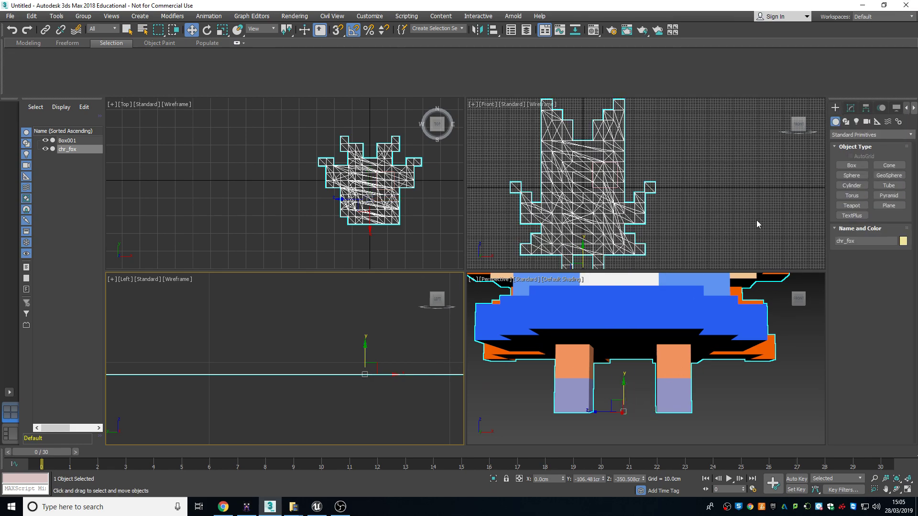
scroll(591, 345, "down", 3)
scroll(593, 340, "down", 4)
scroll(593, 339, "up", 3)
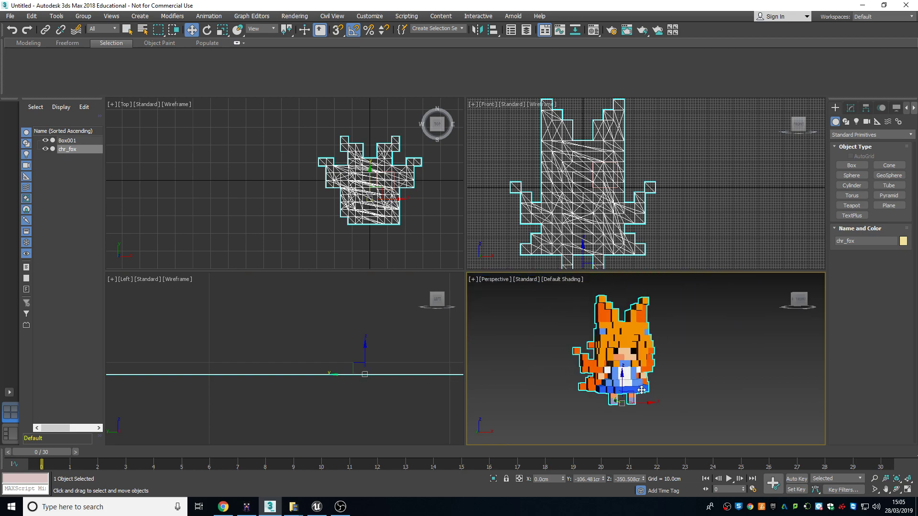
right_click(604, 479)
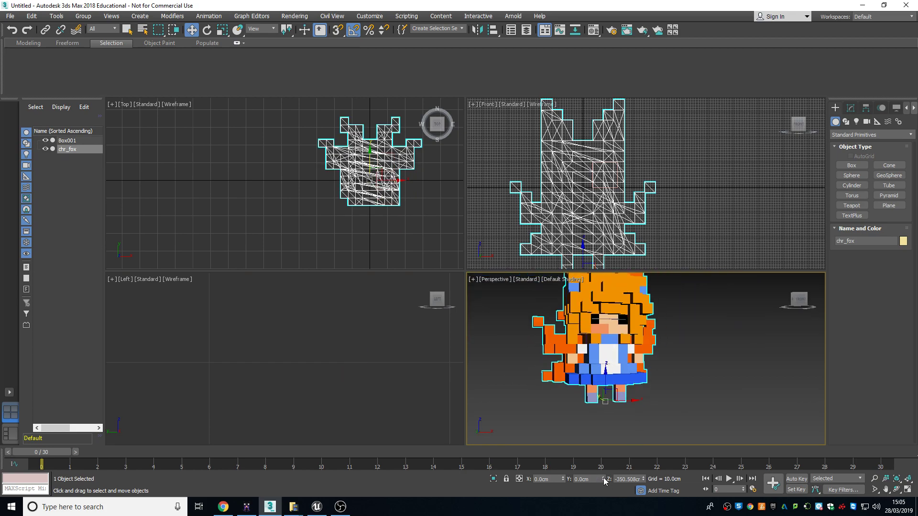
right_click(643, 479)
middle_click_drag(612, 335, 618, 372, "alt")
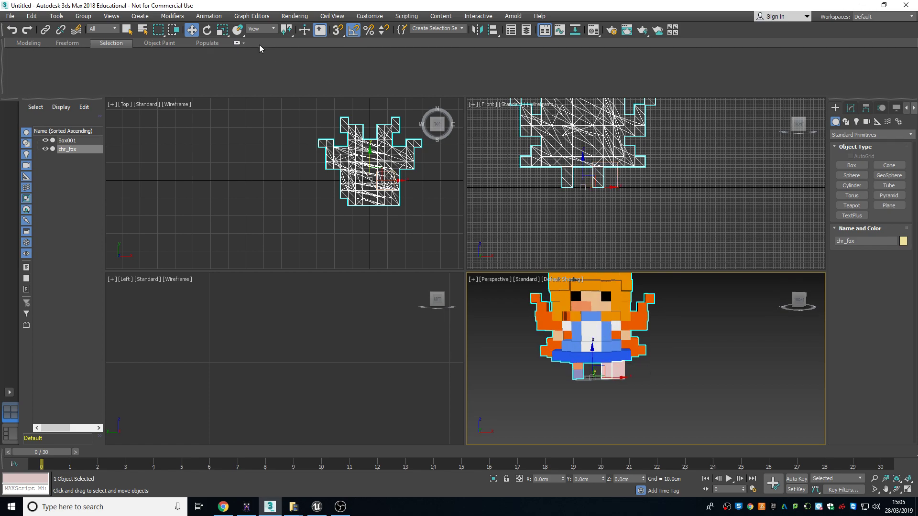
Uniformly scale chr_fox down, frame it, then scale it back up to match the pink box
left_click(223, 30)
left_click_drag(589, 377, 602, 437)
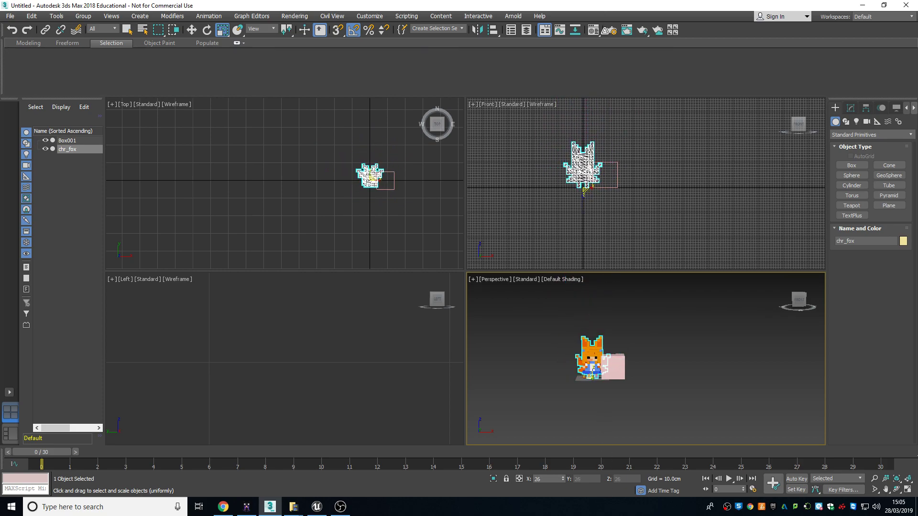
left_click_drag(605, 35, 609, 58)
key("z")
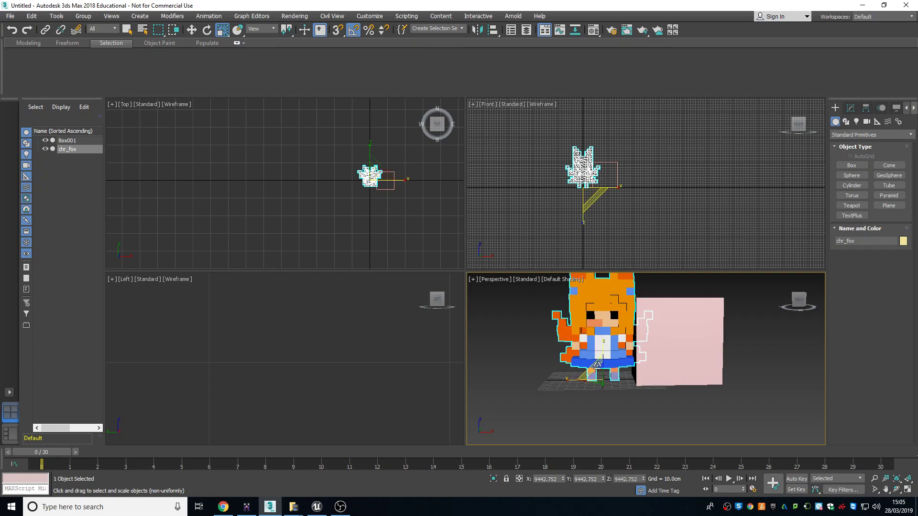
left_click_drag(612, 414, 621, 397)
Enlarge the fox slightly, then apply Reset XForm to bake its scale in at 100%
middle_click_drag(660, 361, 709, 354, "alt")
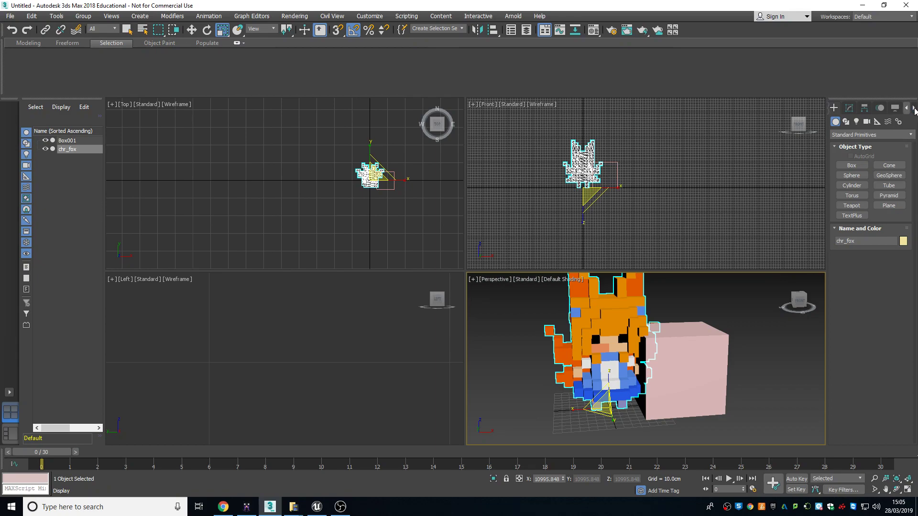
left_click_drag(826, 135, 803, 134)
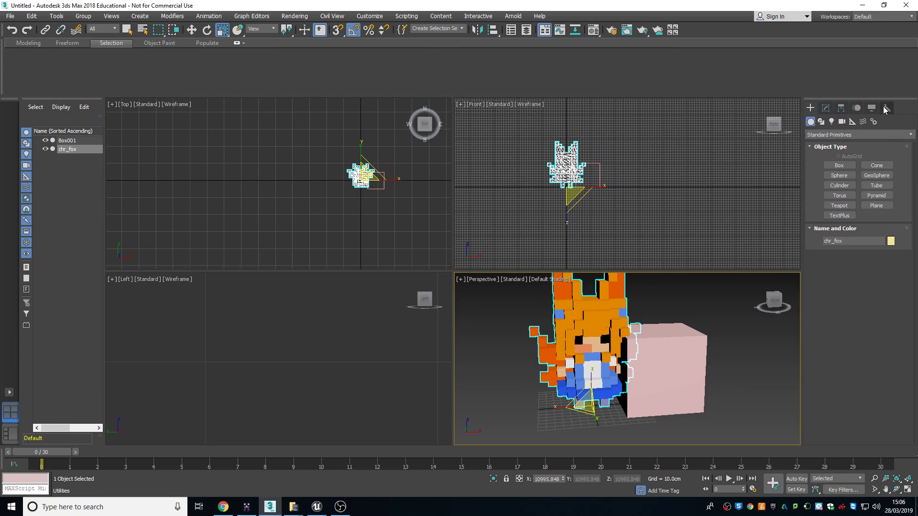
left_click(885, 109)
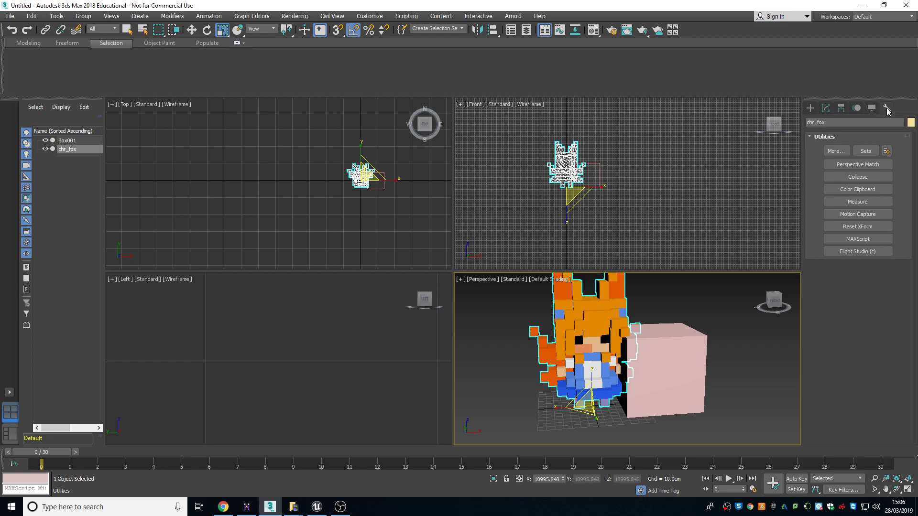
left_click(856, 230)
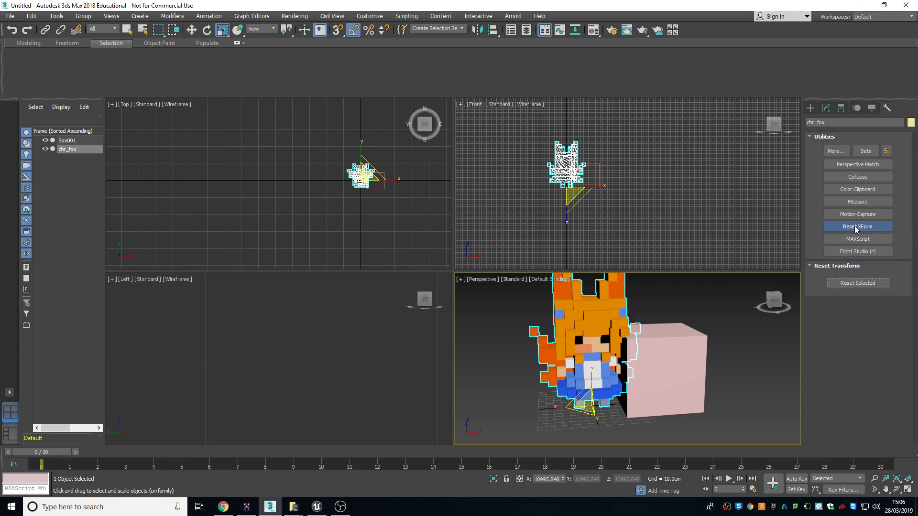
left_click(851, 286)
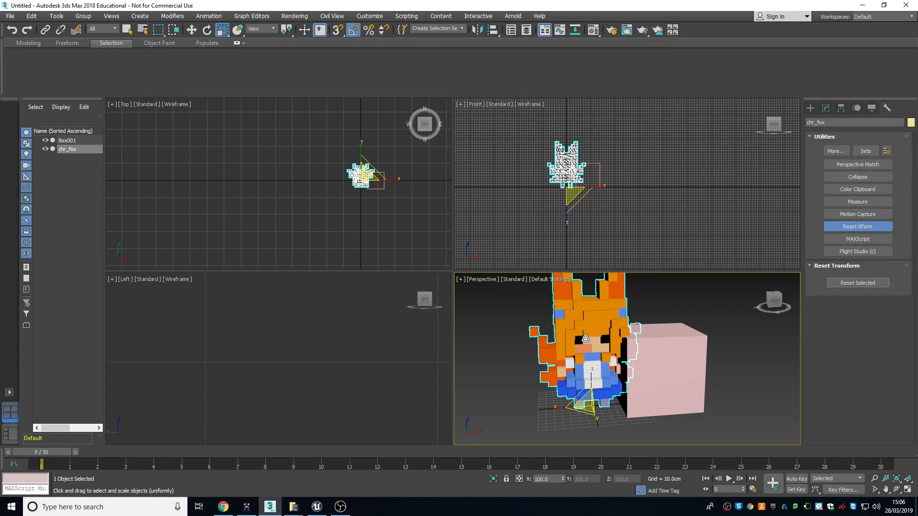
Convert the chr_fox model to an Editable Poly
right_click(585, 339)
mouse_move(603, 435)
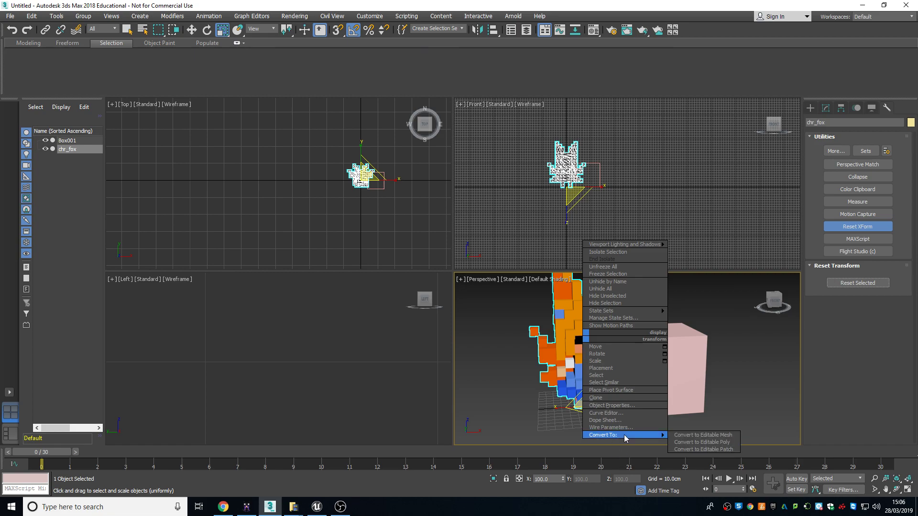
left_click(702, 443)
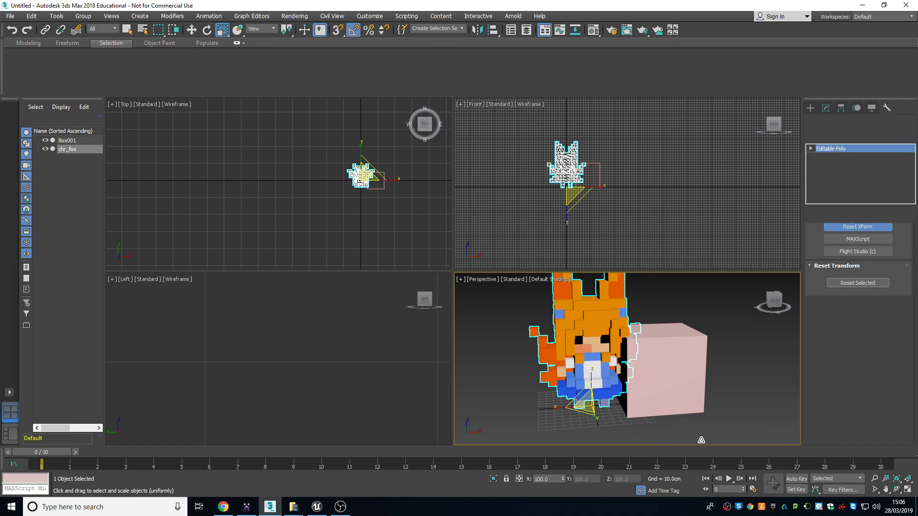
left_click(14, 17)
mouse_move(29, 157)
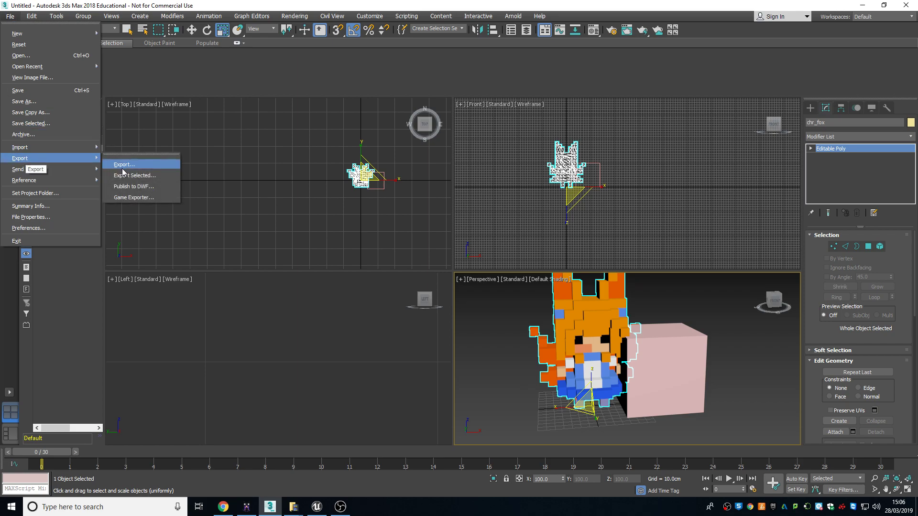
Start an export and set the file type to Autodesk (*.FBX)
left_click(127, 180)
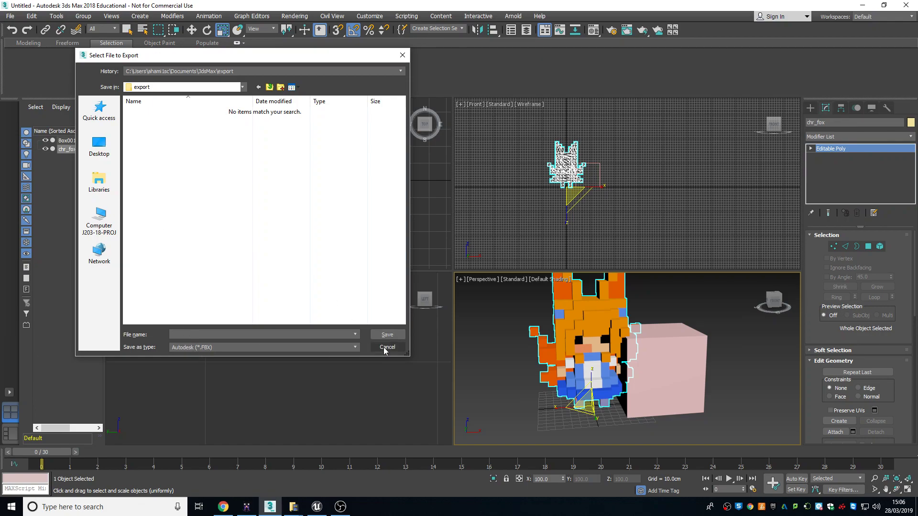
left_click(350, 348)
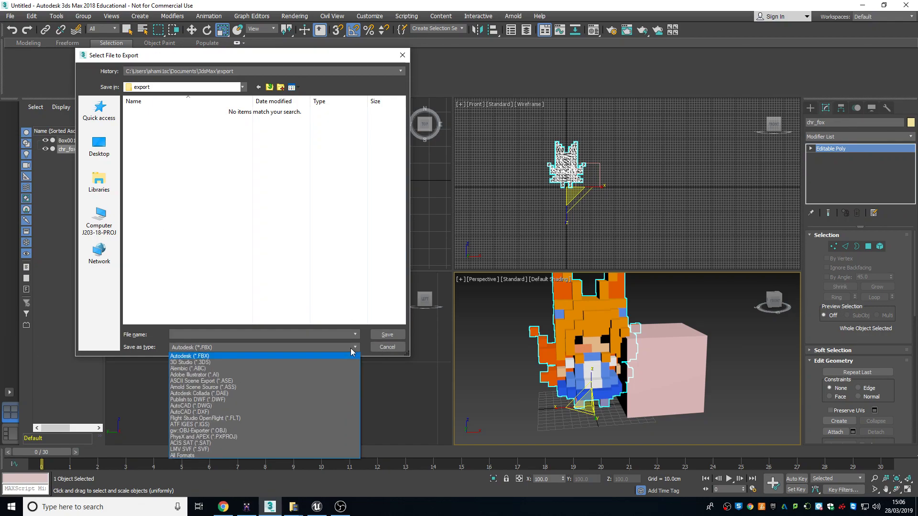
left_click(198, 432)
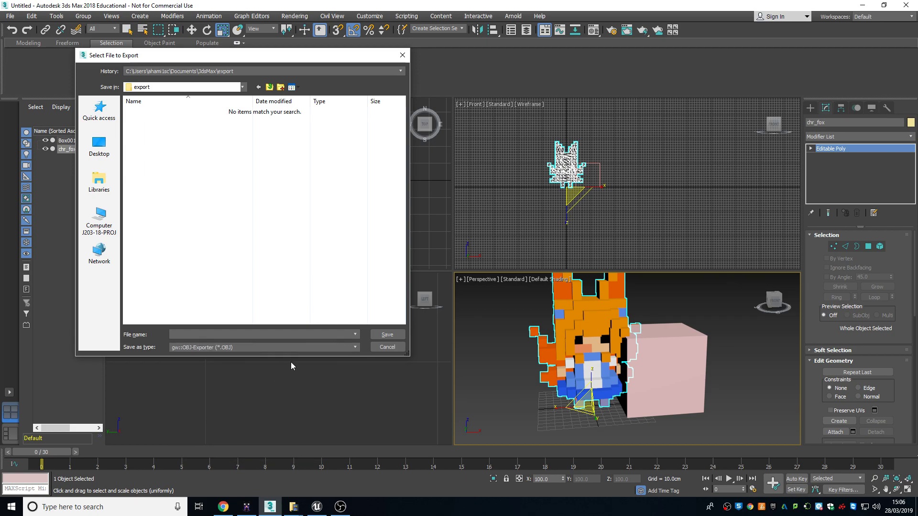
left_click(338, 350)
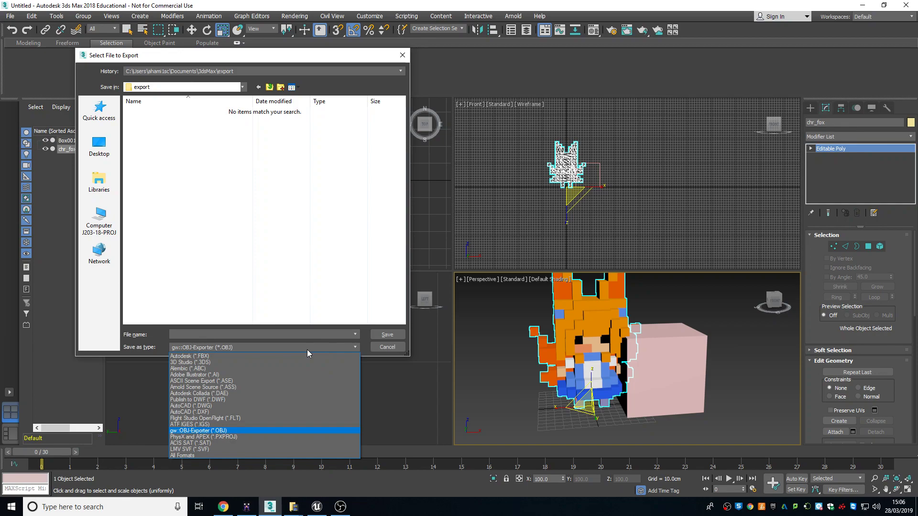
left_click(207, 356)
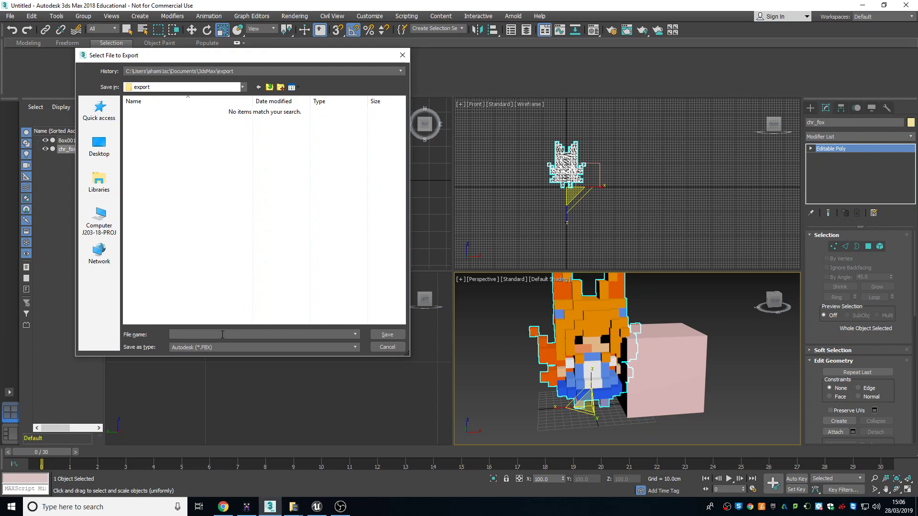
Save the export as chr_fox in Documents\FMPMeshes and accept the FBX export settings
left_click(99, 182)
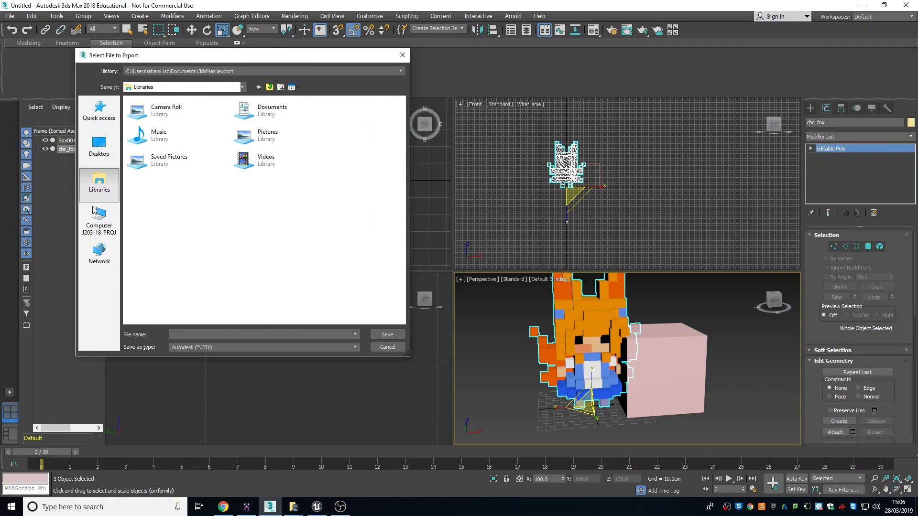
left_click(101, 220)
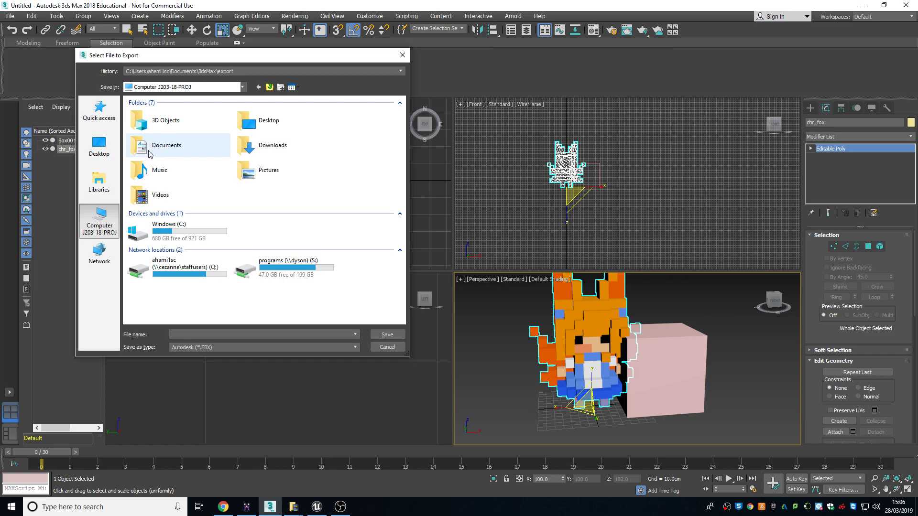
double_click(152, 149)
double_click(150, 149)
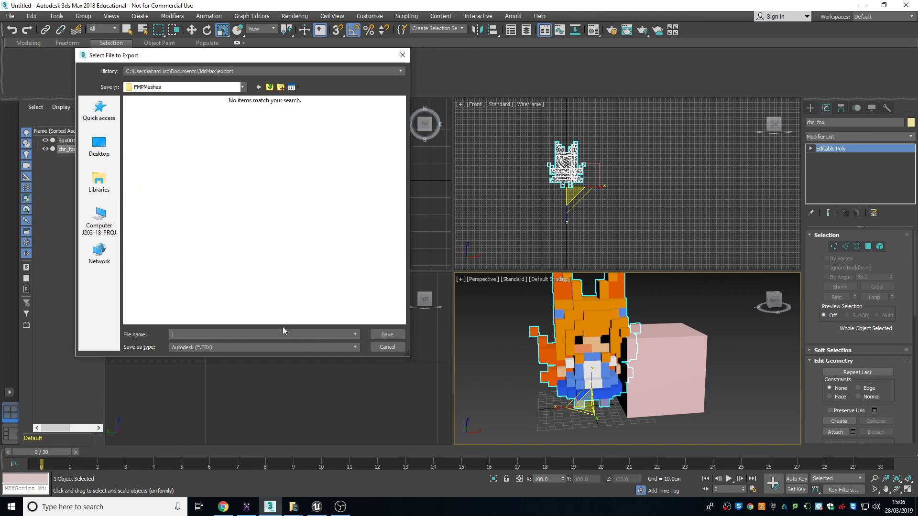
type("CHr_fox.mtl")
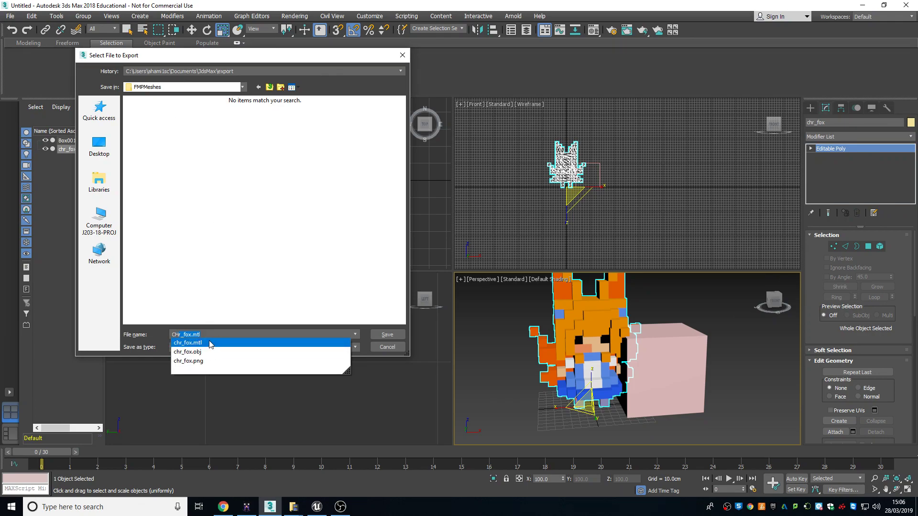
left_click(206, 352)
key("BackSpace")
key("BackSpace")
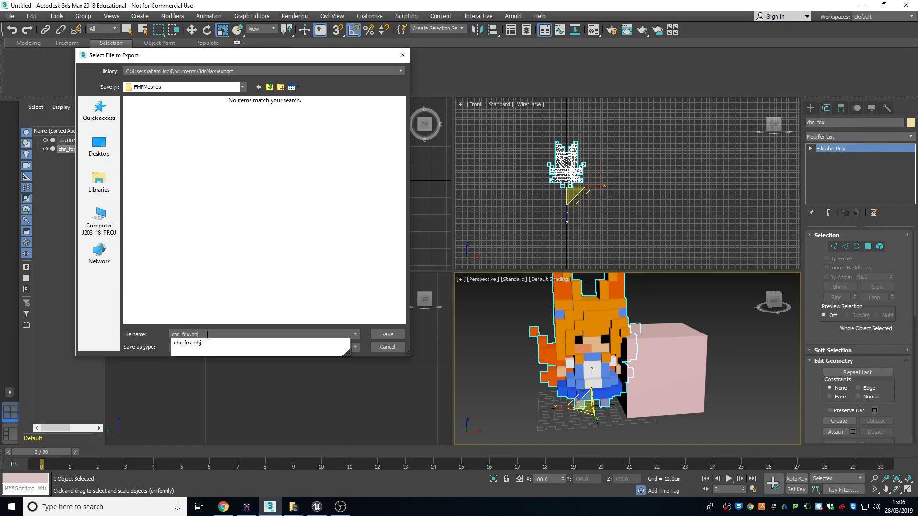
key("BackSpace")
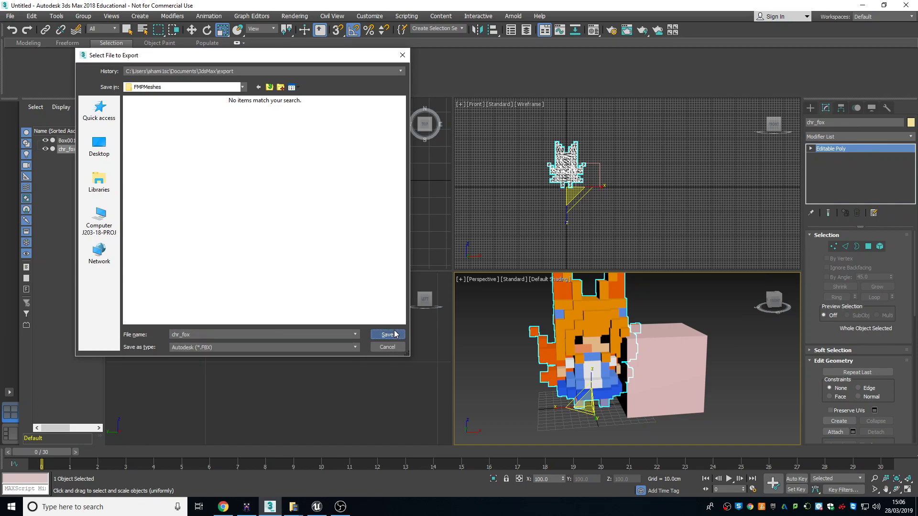
left_click(388, 335)
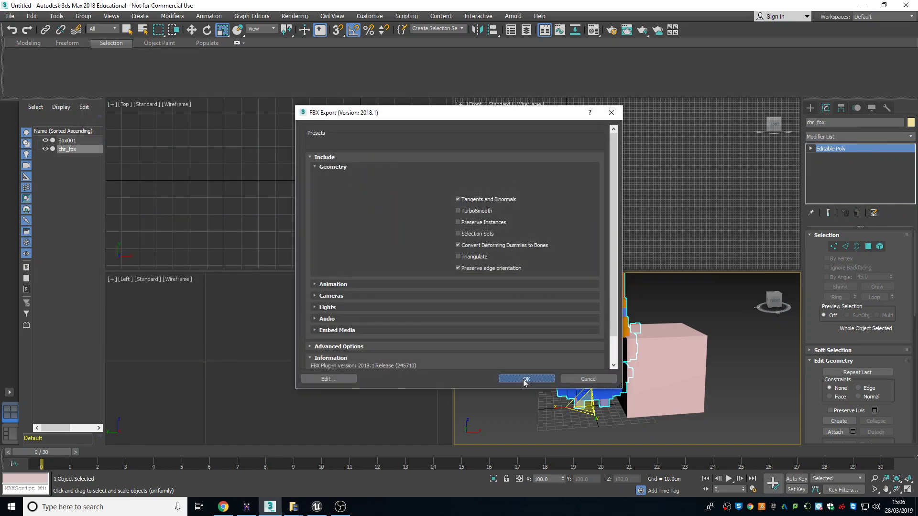
left_click(525, 377)
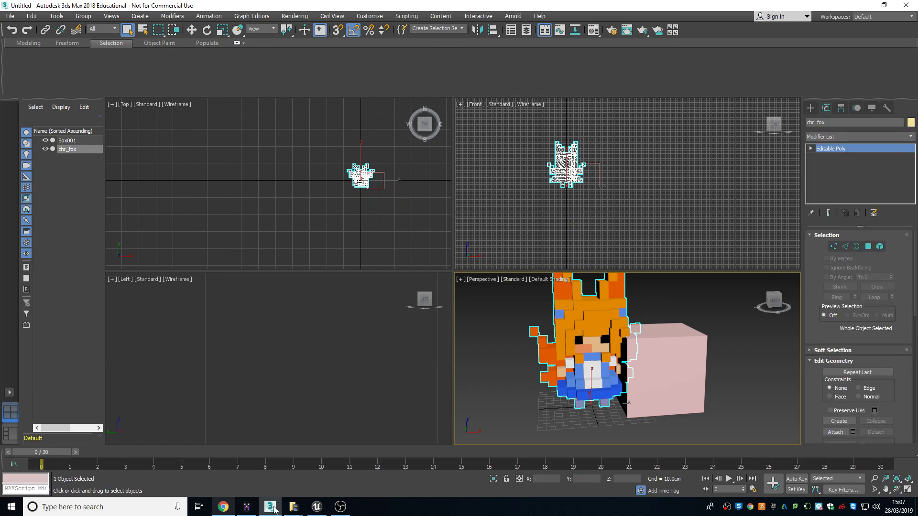
In Unreal, import chr_fox.FBX and overwrite the existing chr_fox asset
left_click(316, 508)
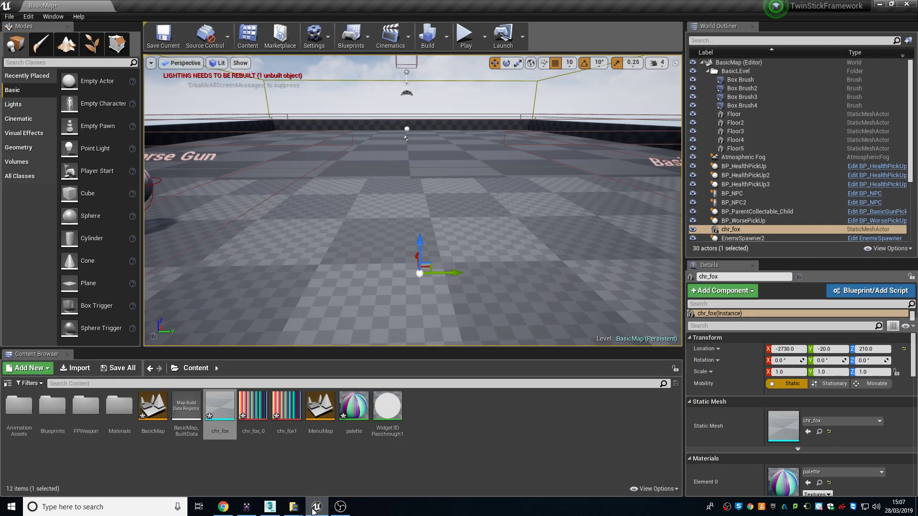
left_click(257, 455)
left_click(75, 368)
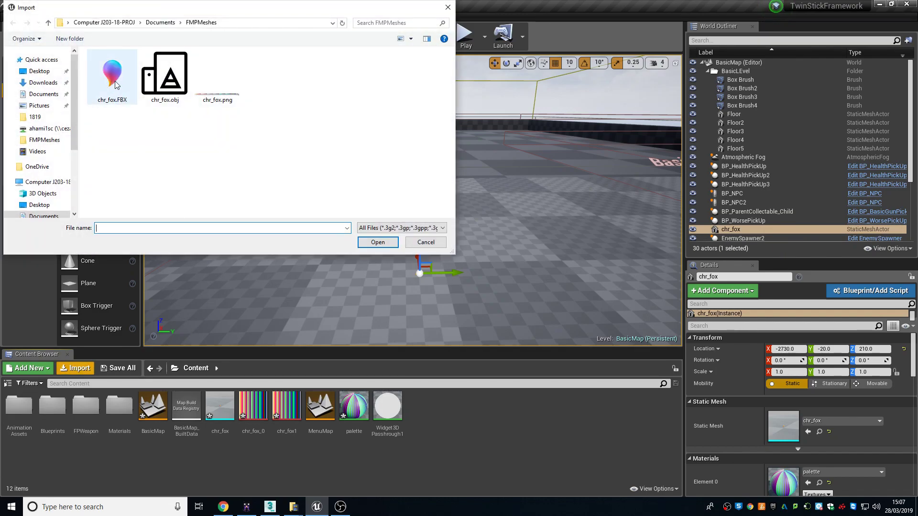
left_click(116, 85)
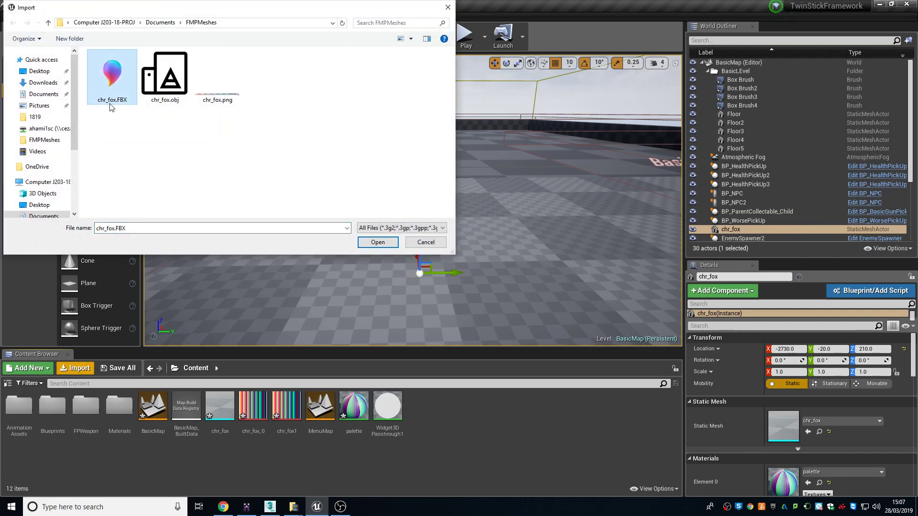
left_click(372, 244)
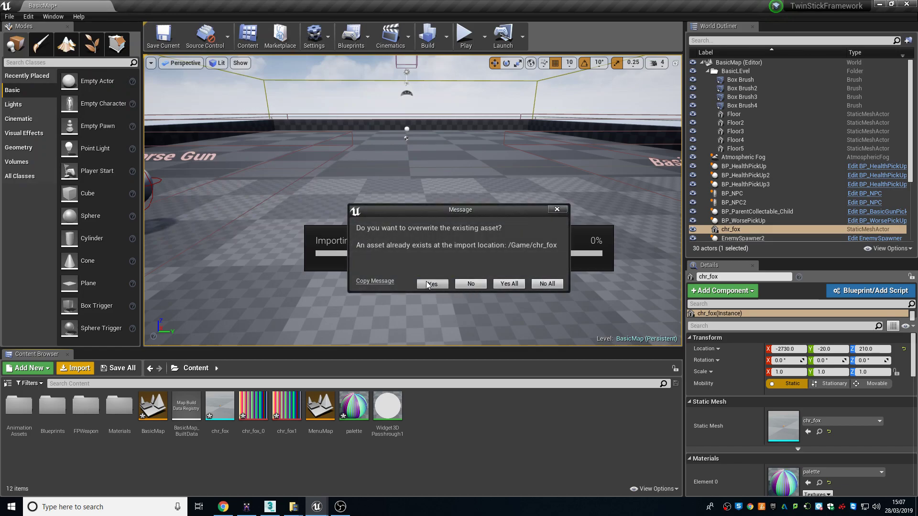
left_click(432, 284)
Move the reimported fox along the level floor to compare its size
right_click_drag(503, 272, 498, 273)
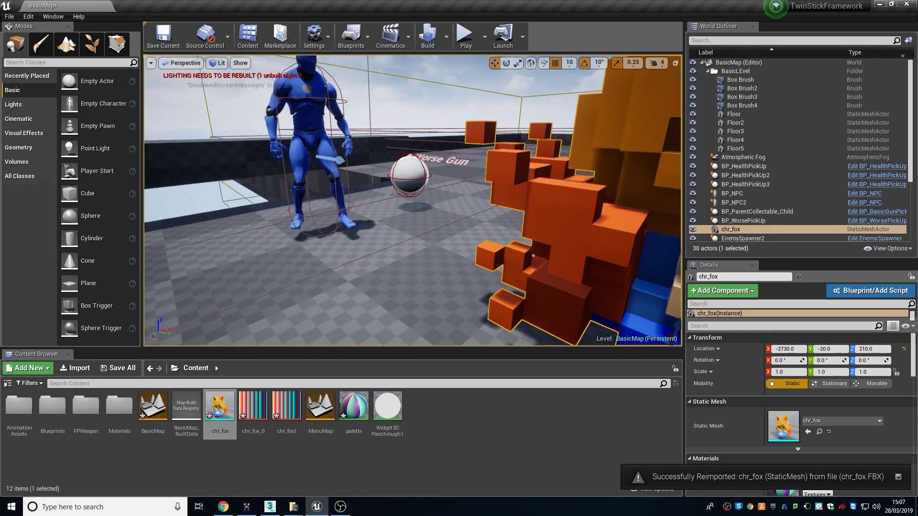
right_click_drag(429, 276, 470, 281)
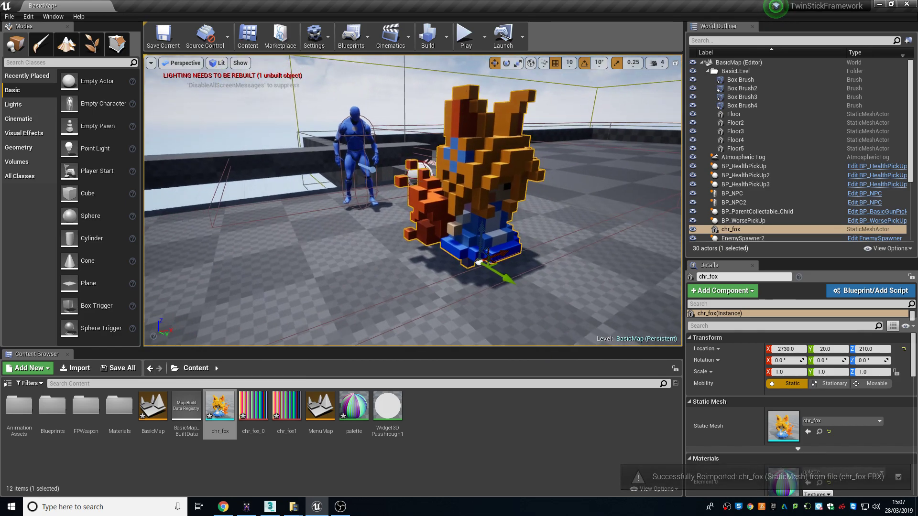
left_click_drag(469, 281, 319, 220)
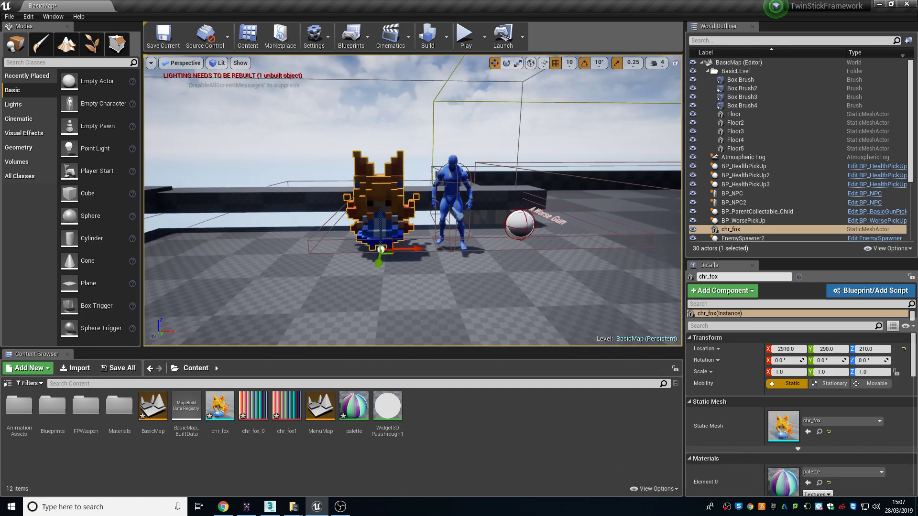
right_click_drag(319, 220, 378, 219)
left_click_drag(380, 217, 268, 287)
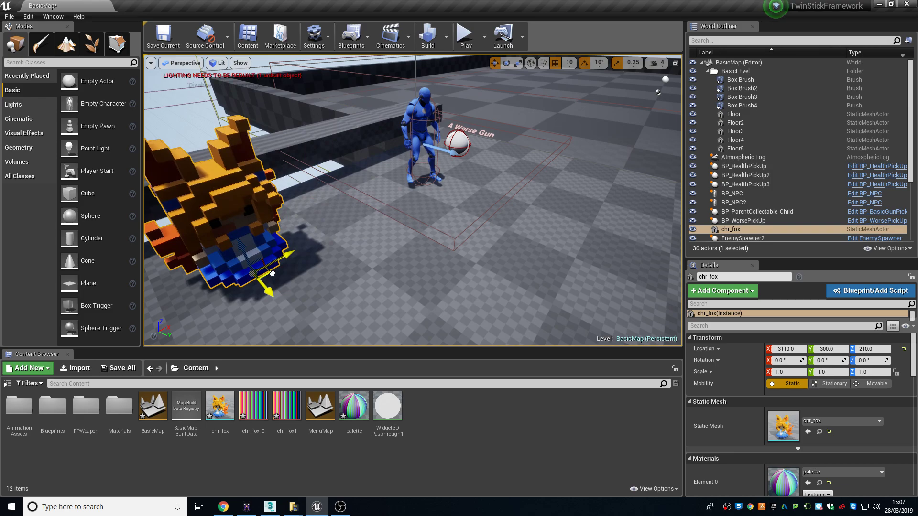
right_click_drag(268, 287, 293, 242)
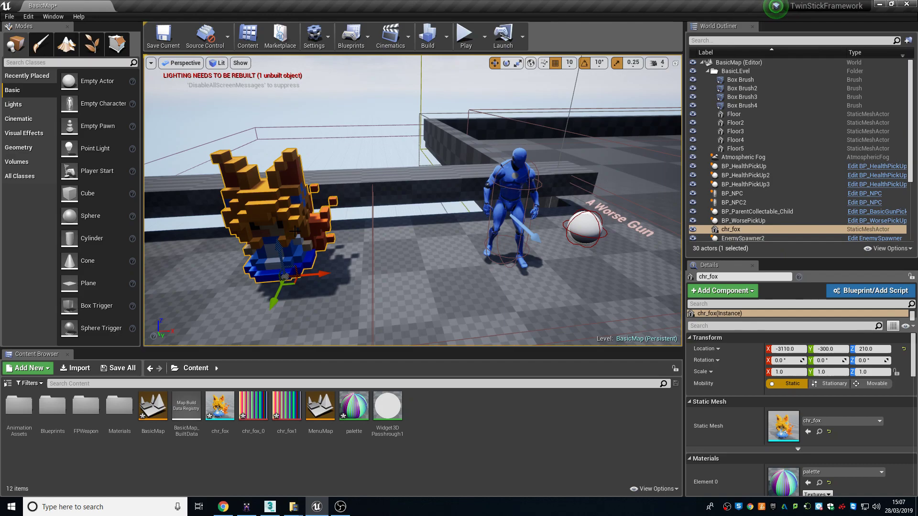
Delete the fox from the level, open Blueprints > Characters > BP_NPC, and show its Viewport
key("Delete")
left_click(509, 191)
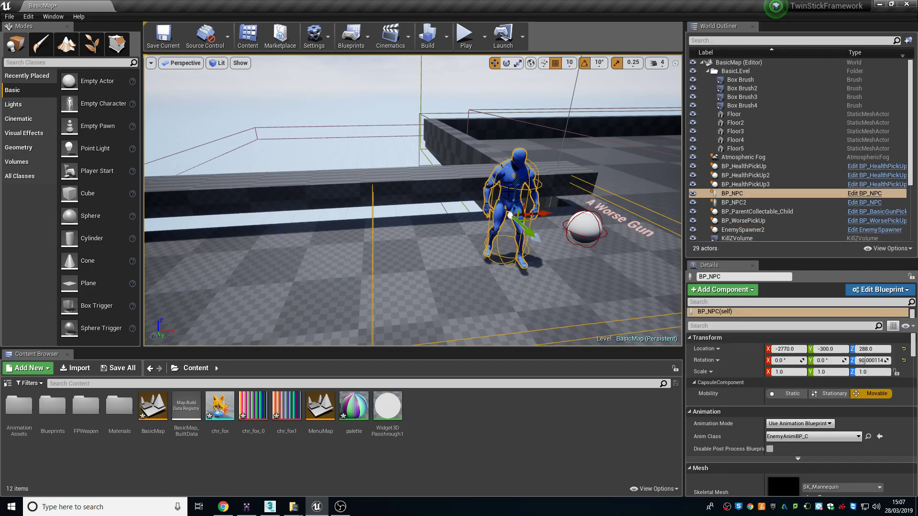
double_click(52, 406)
double_click(19, 407)
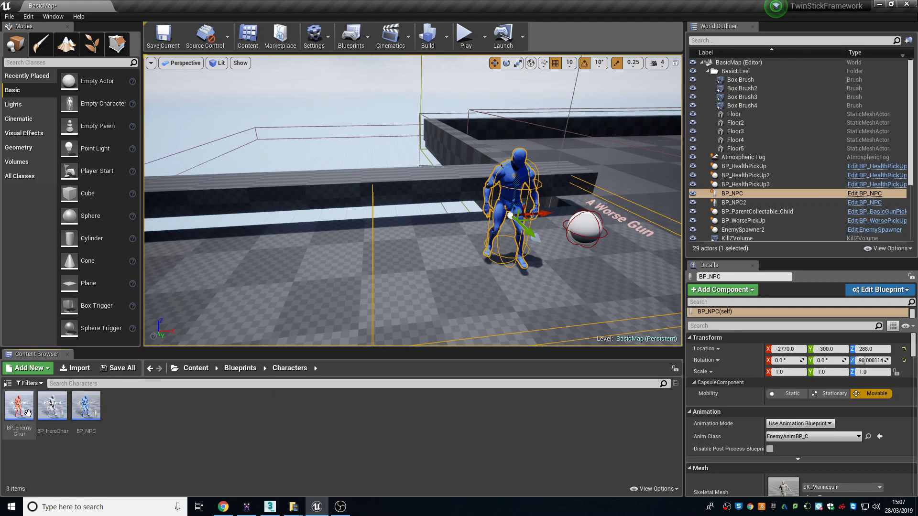
double_click(91, 412)
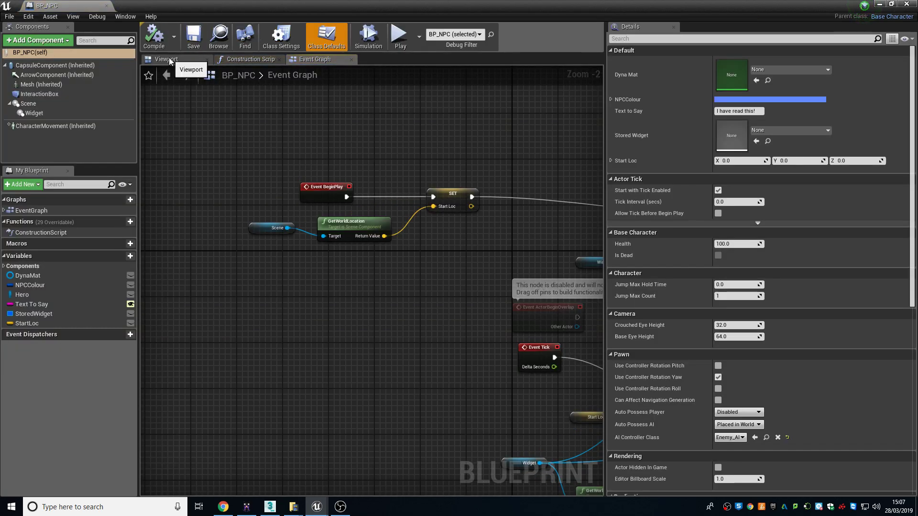
left_click(170, 59)
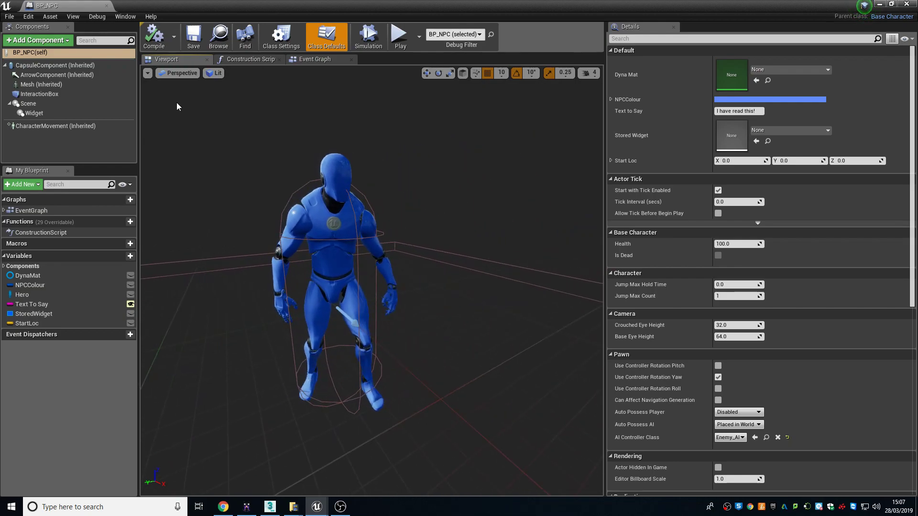
Select the Mesh (Inherited) component and orbit around the NPC preview
left_click(48, 85)
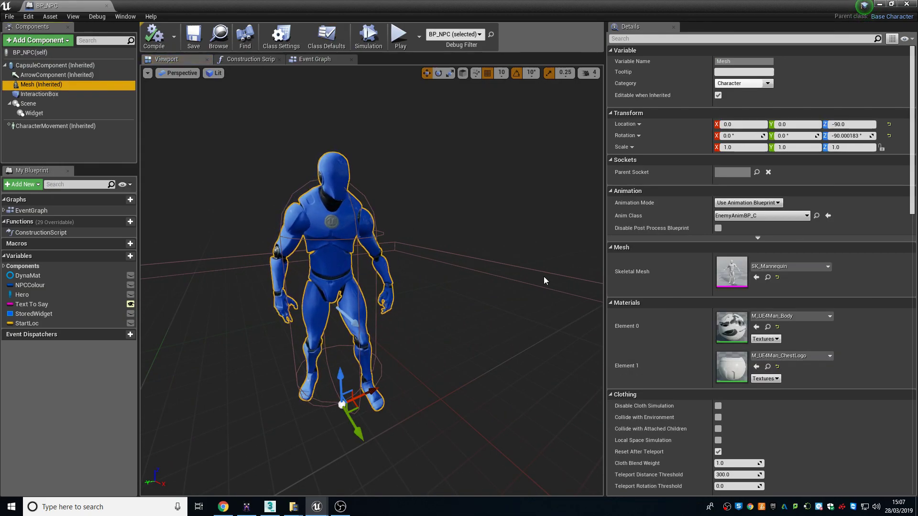
scroll(373, 287, "up", 2)
left_click_drag(366, 271, 344, 239)
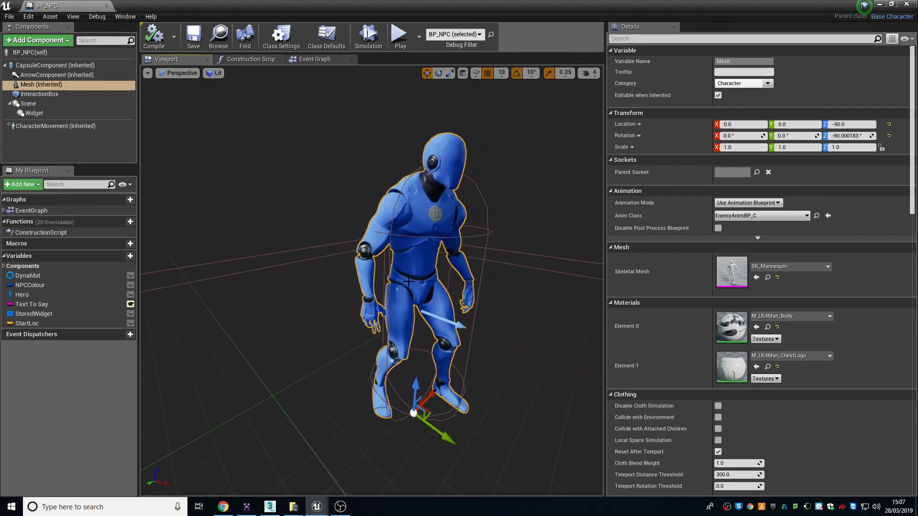
mouse_move(367, 271)
left_mouse_down()
mouse_move(406, 268)
mouse_move(356, 271)
left_mouse_up()
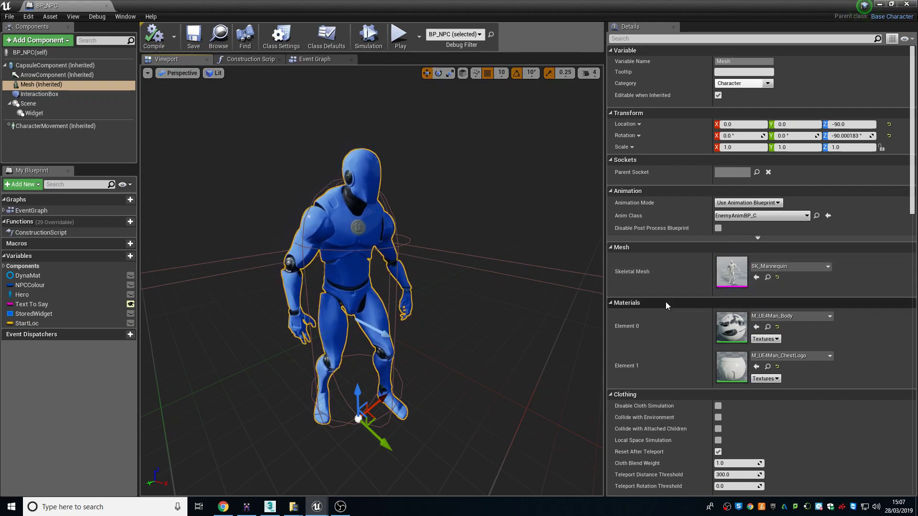
left_click(34, 86)
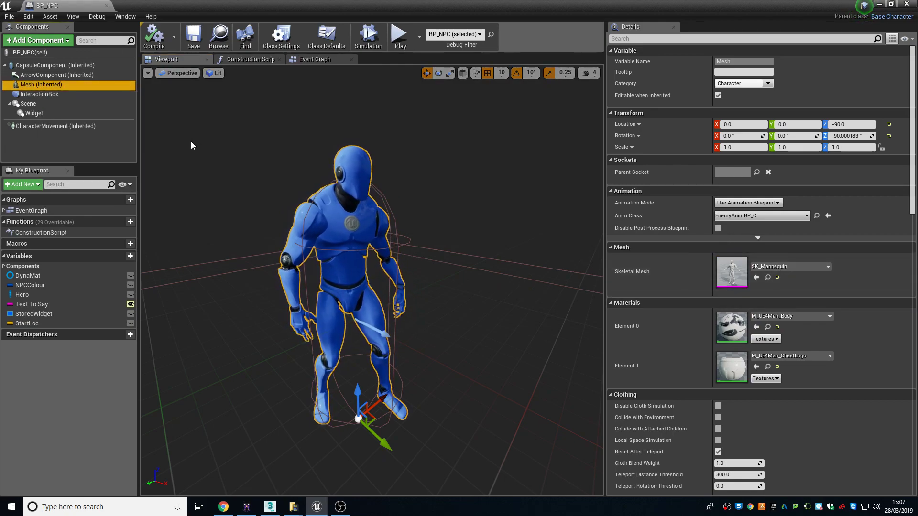
Filter Details for 'vis', toggle Visible off and on, then tick Hidden in Game
left_click(651, 39)
type("v")
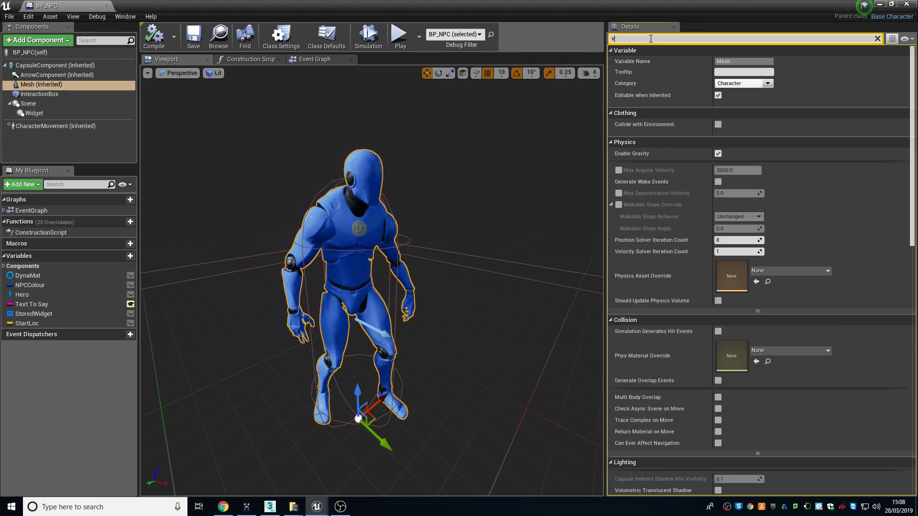
type("is")
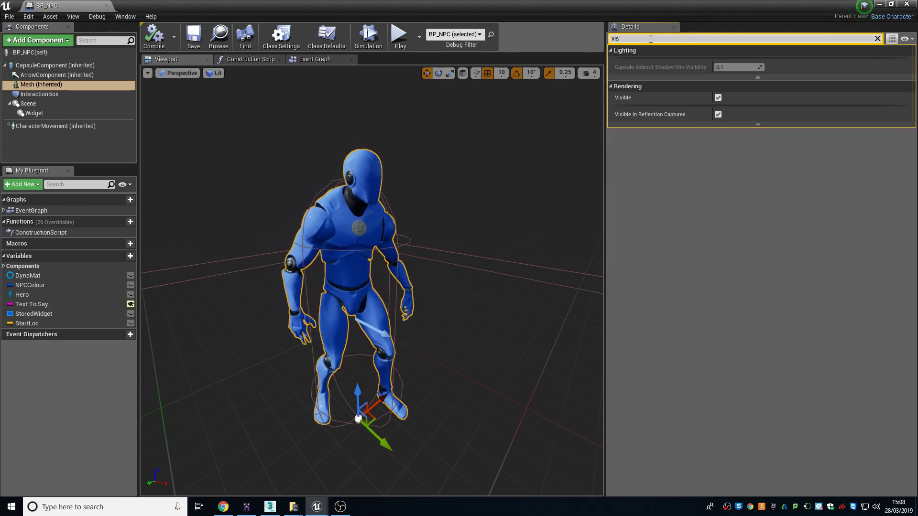
left_click(718, 98)
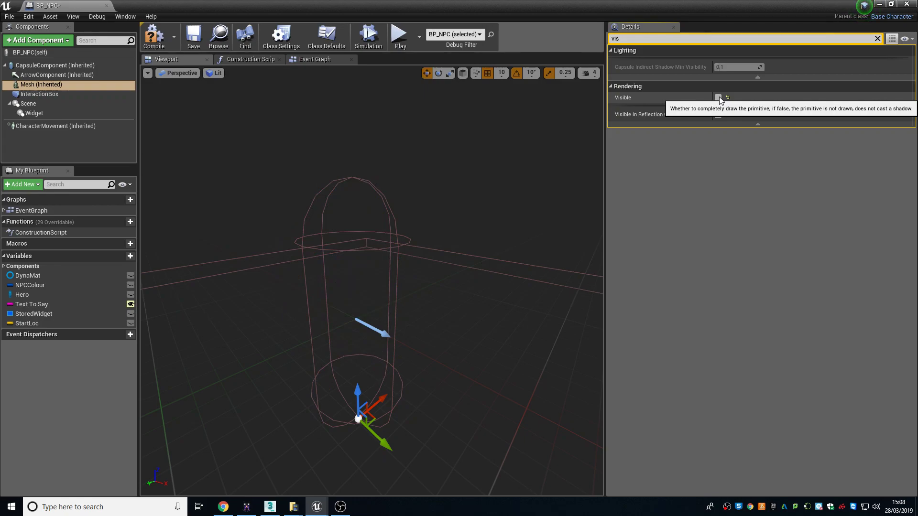
left_click(718, 98)
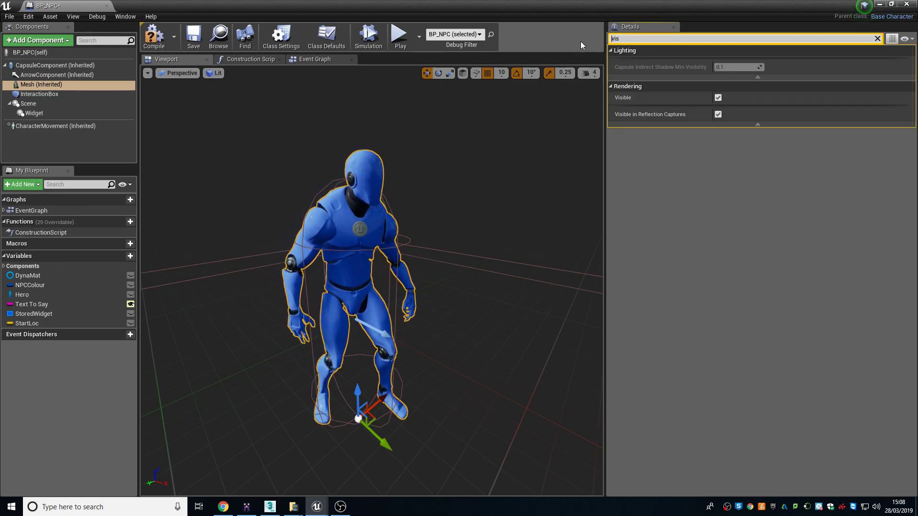
type("h")
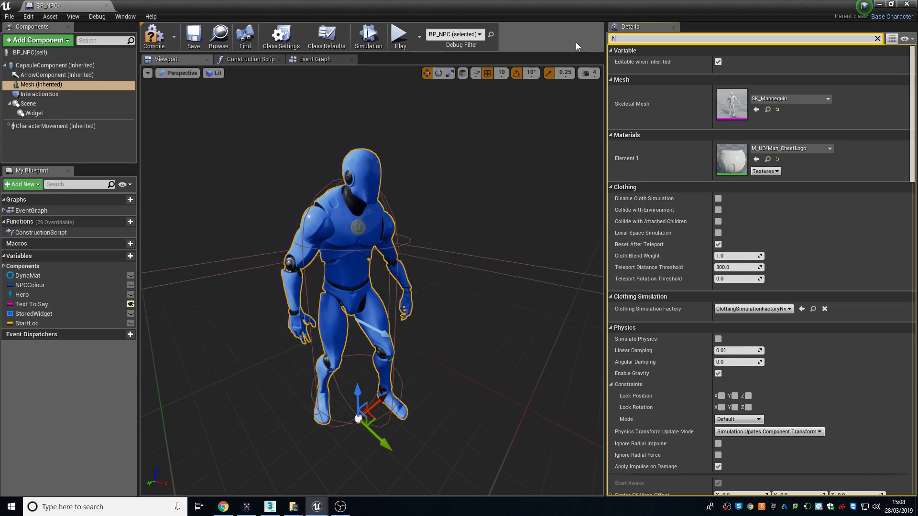
type("idd")
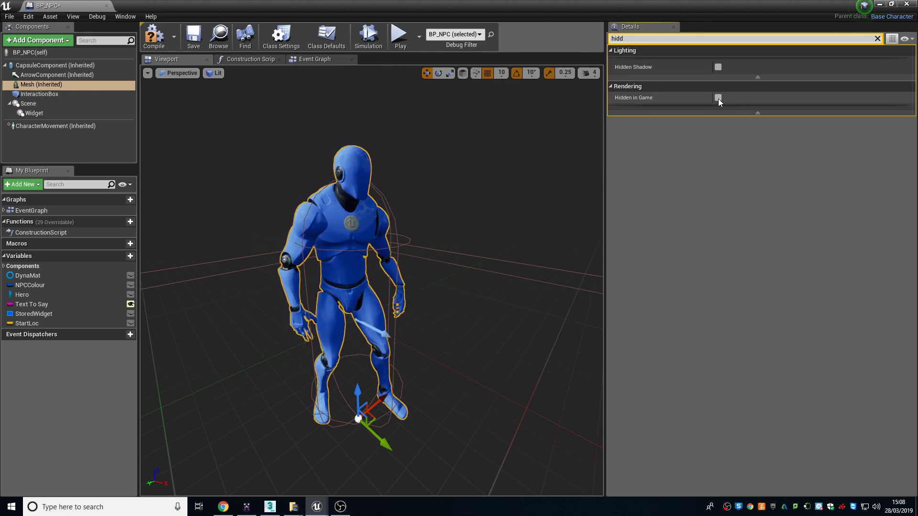
left_click(718, 98)
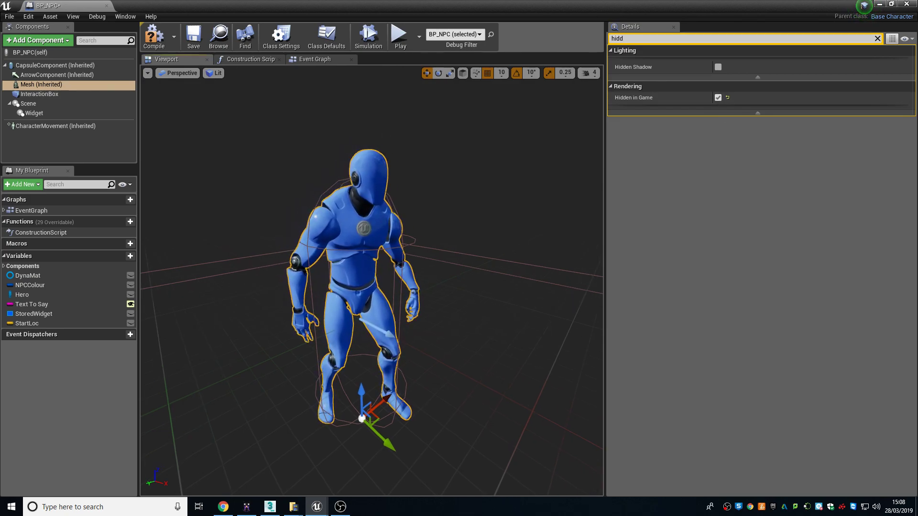
left_click_drag(370, 235, 370, 239)
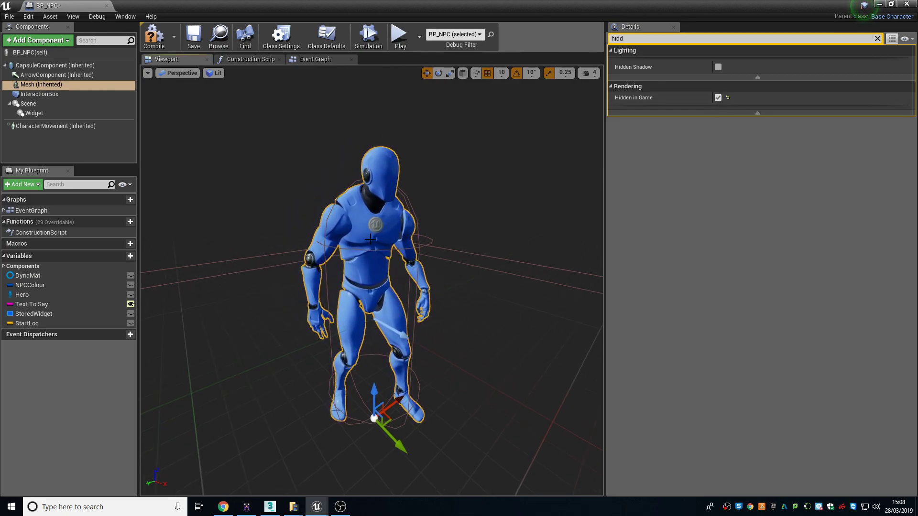
Compile BP_NPC and add a Static Mesh component detached from the mannequin Mesh
left_click(152, 39)
left_click(27, 84)
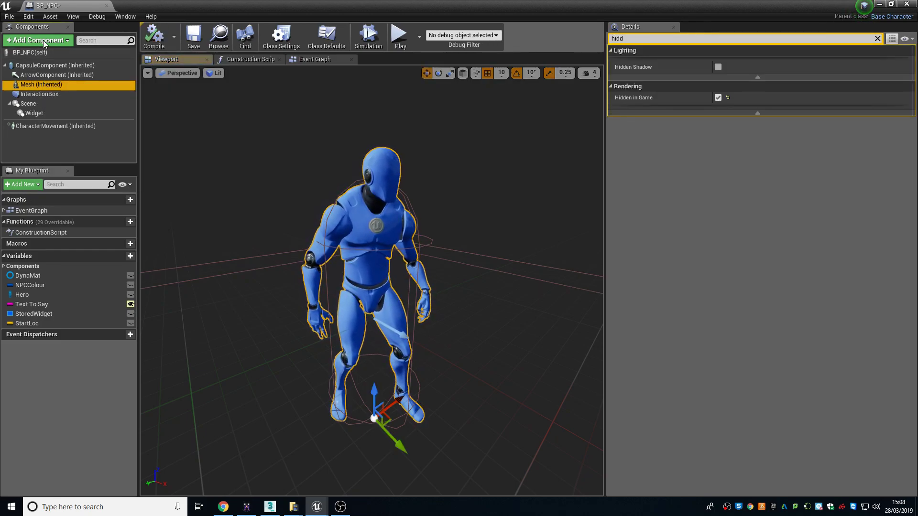
left_click(43, 42)
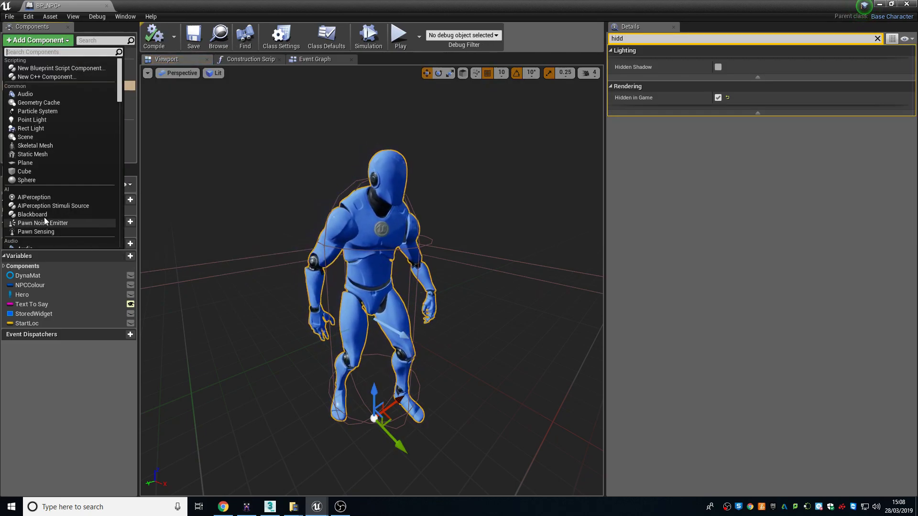
type("sta")
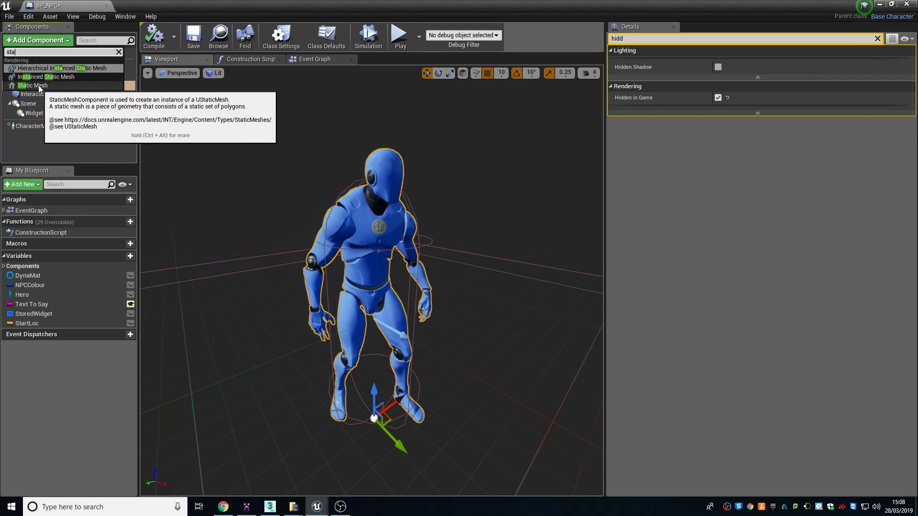
left_click(41, 86)
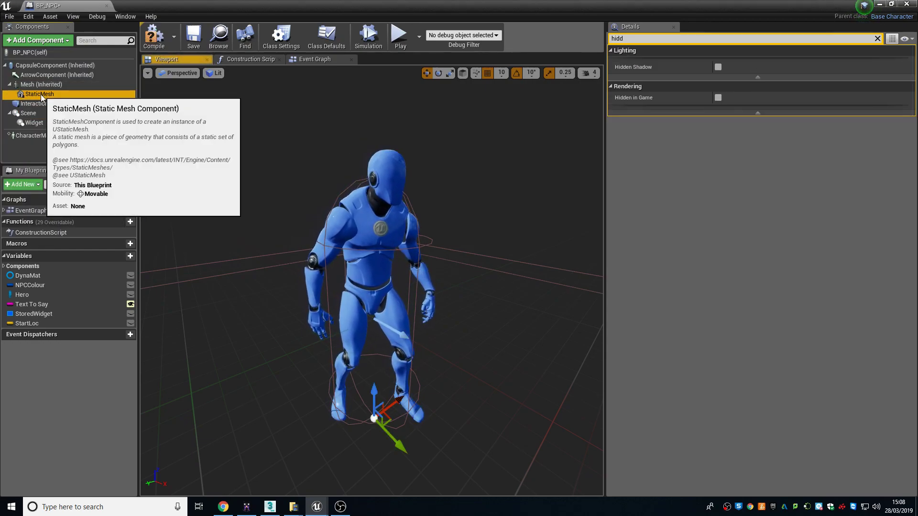
left_click_drag(39, 95, 35, 91)
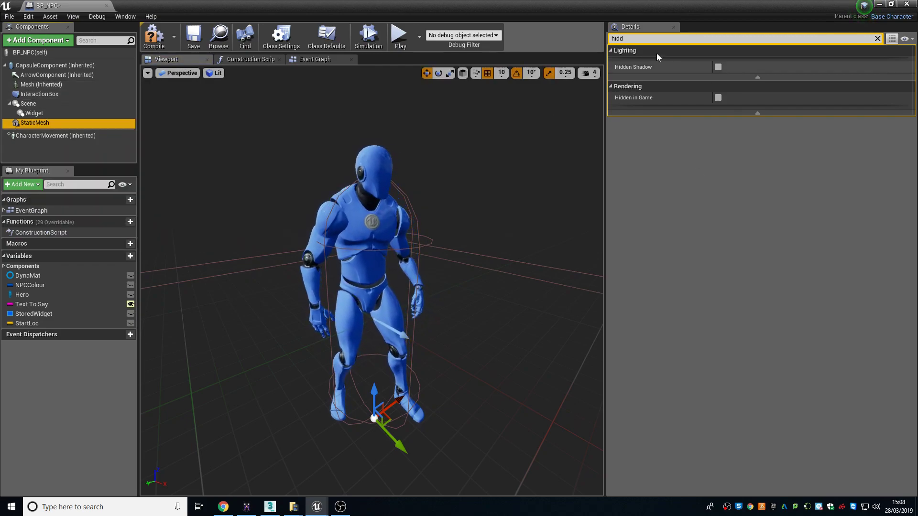
Set the new component's Static Mesh to chr_fox and view the fox from the front
left_click(877, 38)
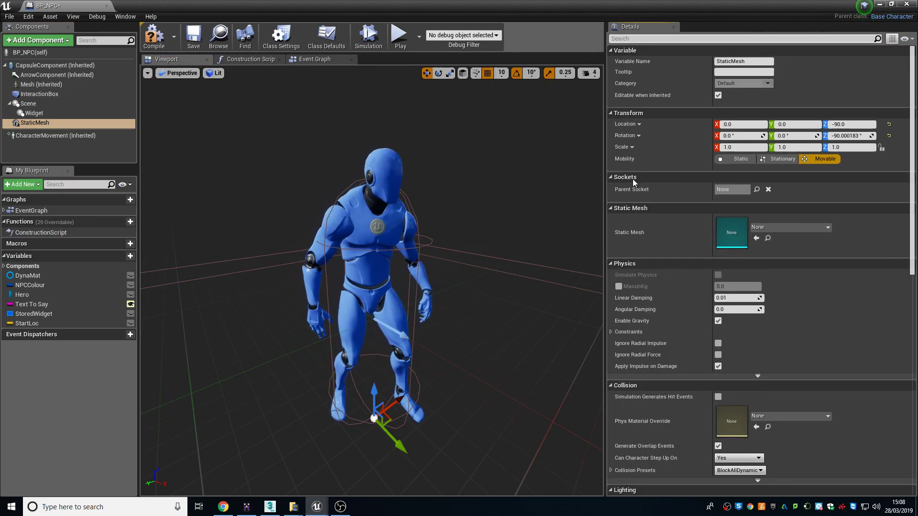
left_click(786, 231)
type("fo")
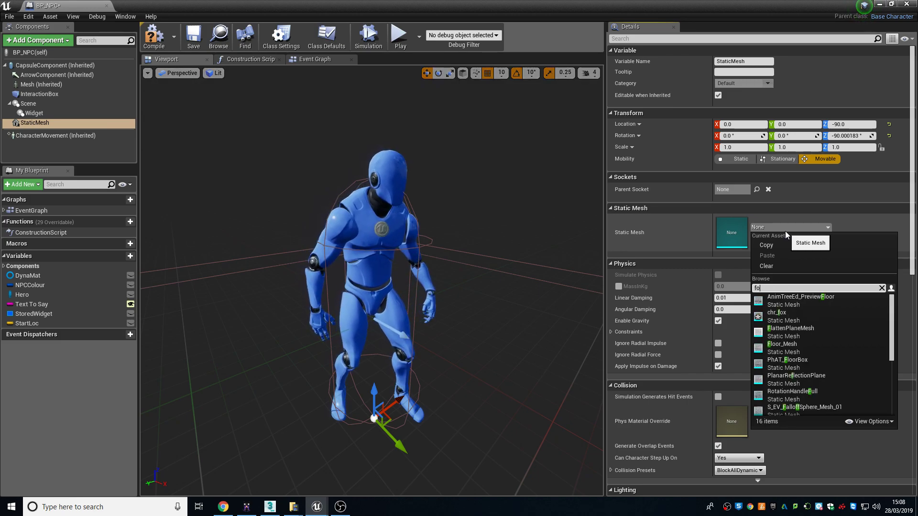
type("x")
left_click(791, 300)
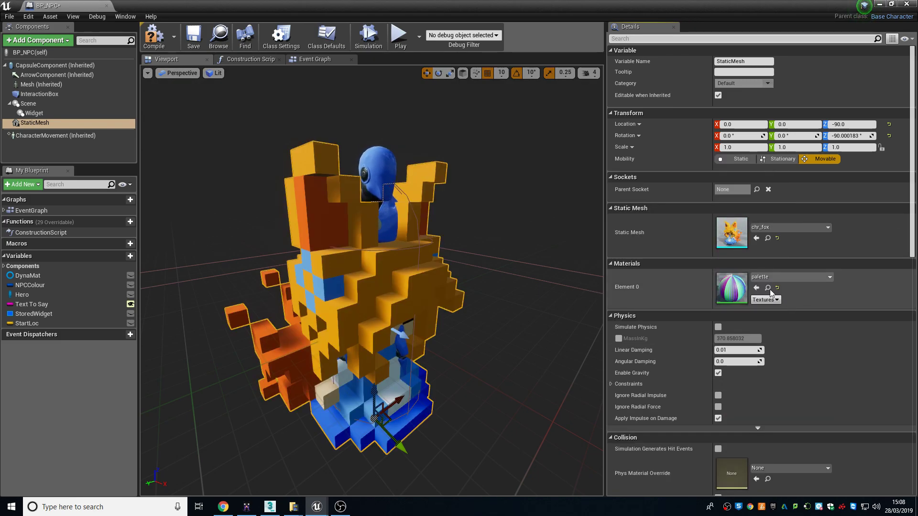
left_click_drag(373, 287, 431, 287)
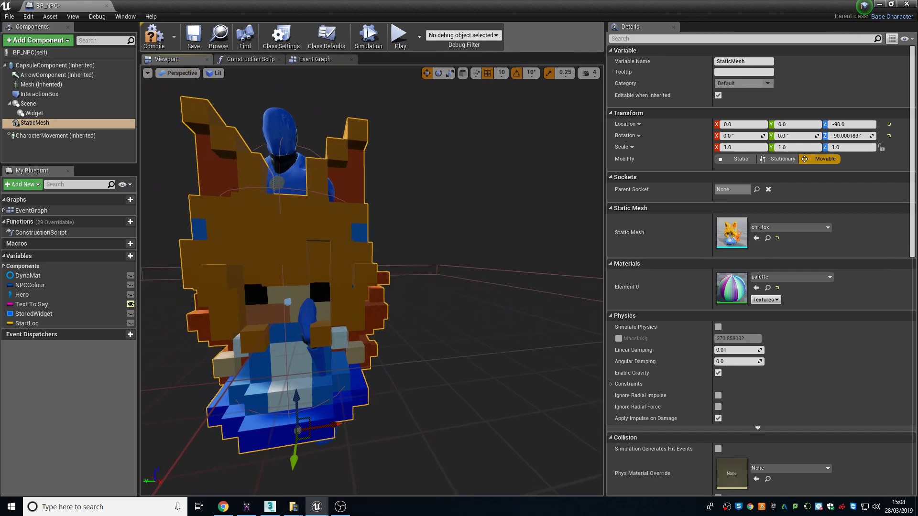
left_click_drag(373, 287, 430, 287)
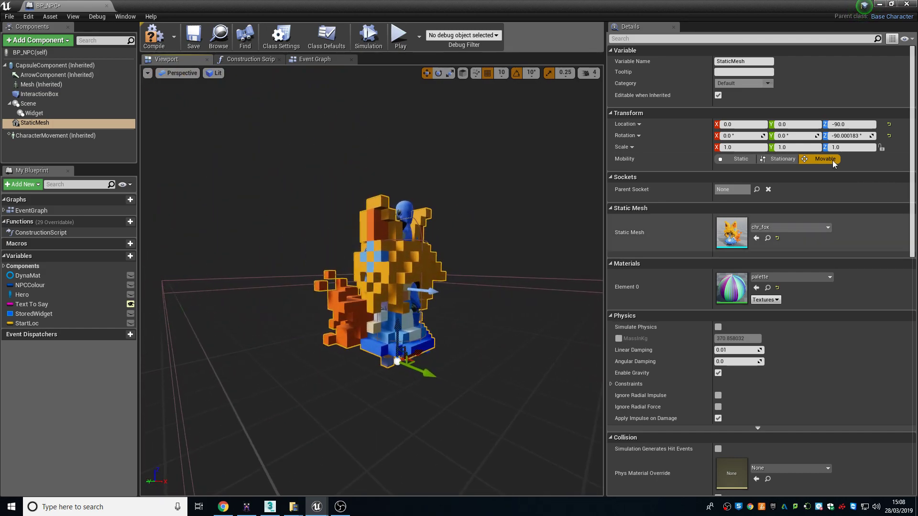
Reset the fox's Z location to zero and drag it down to about -80
right_click(890, 126)
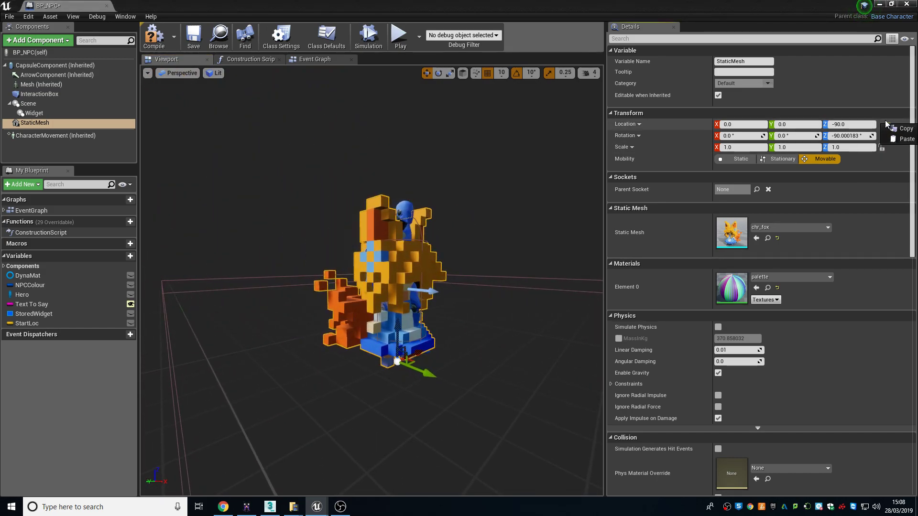
left_click(886, 124)
left_click(890, 125)
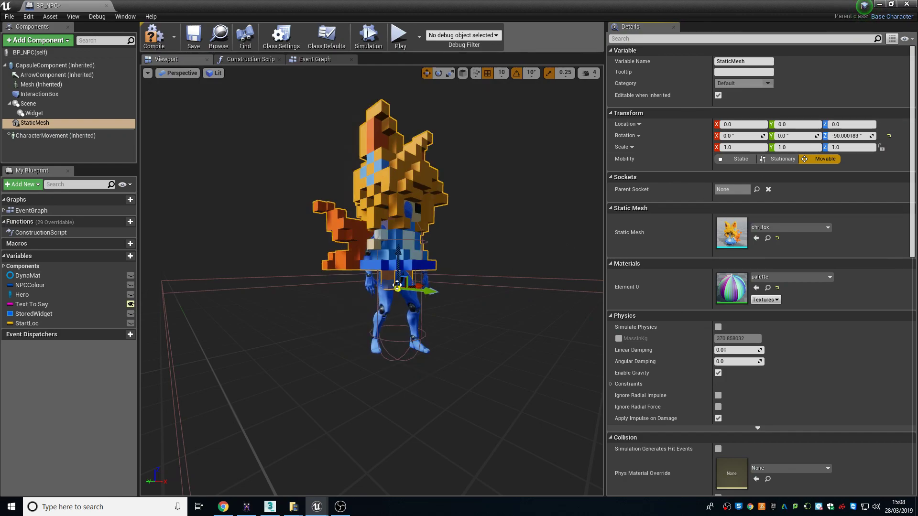
left_click_drag(400, 263, 399, 320)
scroll(441, 342, "up", 5)
scroll(445, 337, "down", 5)
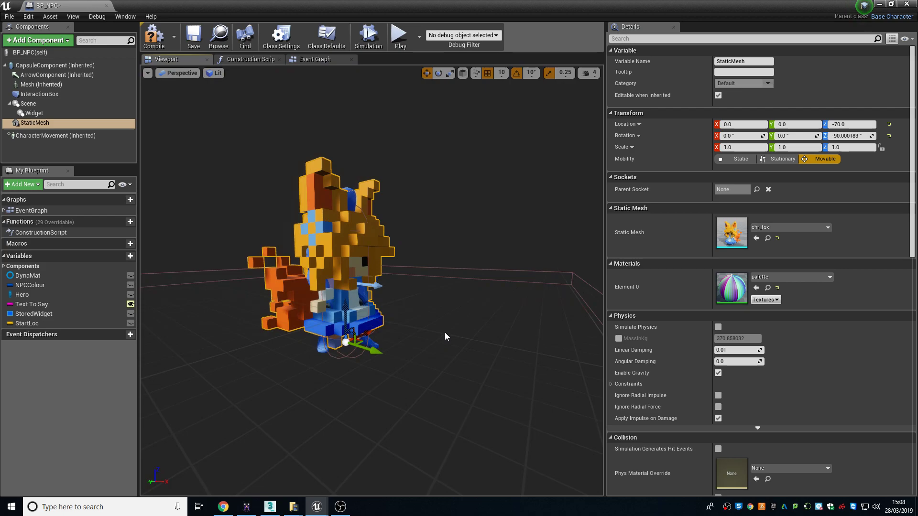
Fine-tune the fox's height to about Z -73 so it rests at the feet
mouse_move(446, 337)
left_mouse_down()
mouse_move(445, 297)
mouse_move(525, 118)
left_mouse_up()
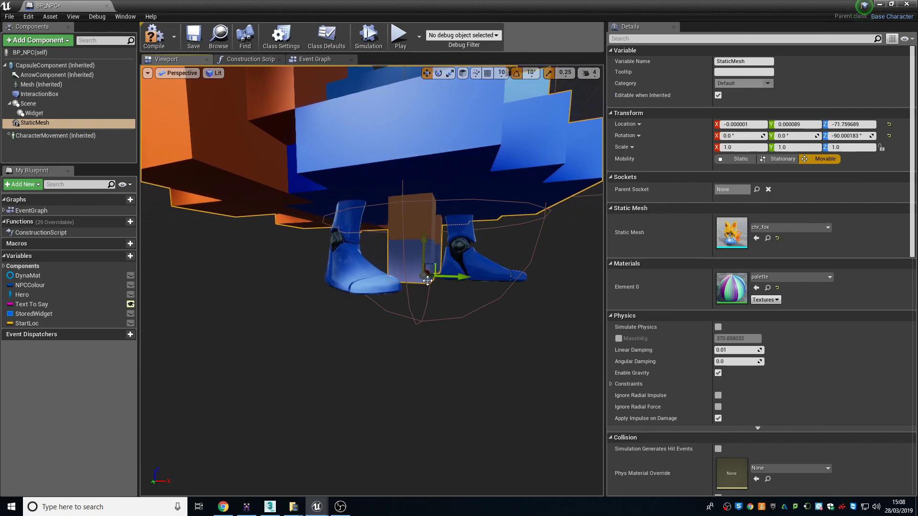
left_click_drag(423, 240, 412, 244)
right_click_drag(412, 244, 424, 256)
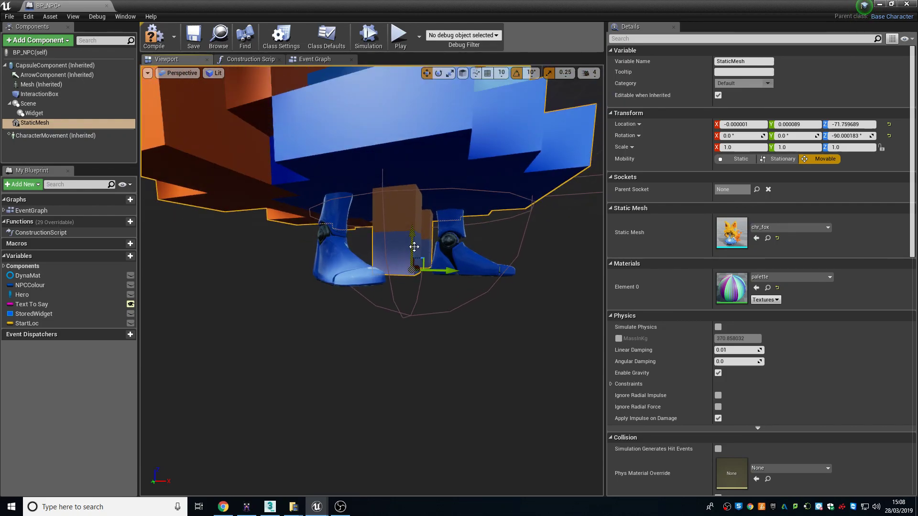
left_click_drag(414, 246, 414, 251)
scroll(422, 256, "down", 5)
right_click_drag(422, 256, 401, 267)
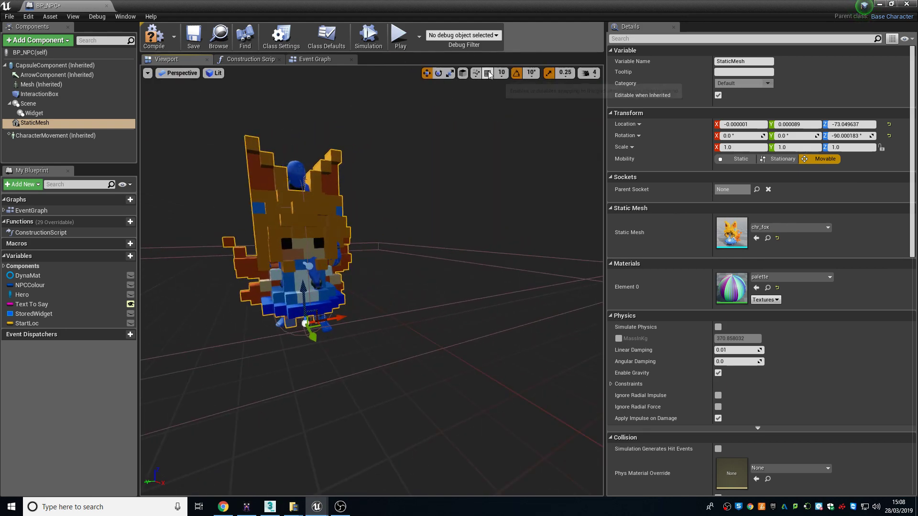
Save BP_NPC and return to the BasicMap level editor
left_click(202, 37)
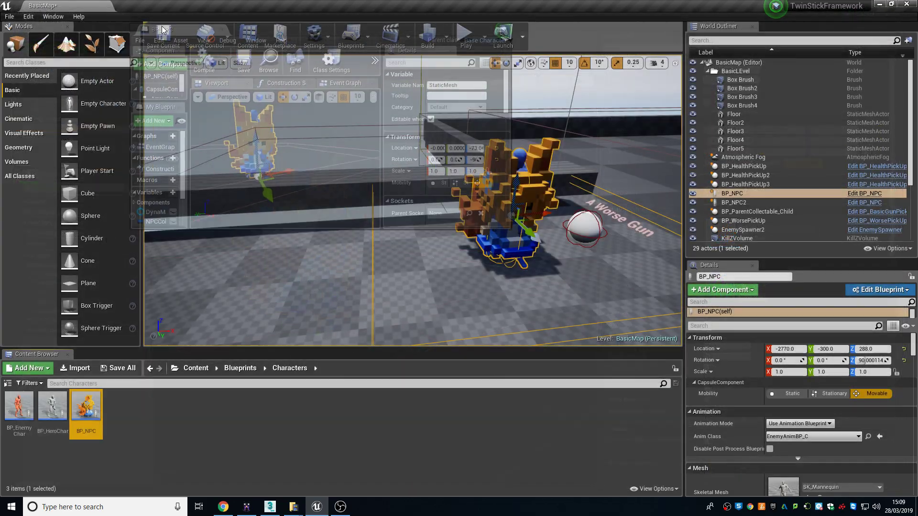
left_click_drag(67, 6, 81, 9)
left_click(80, 10)
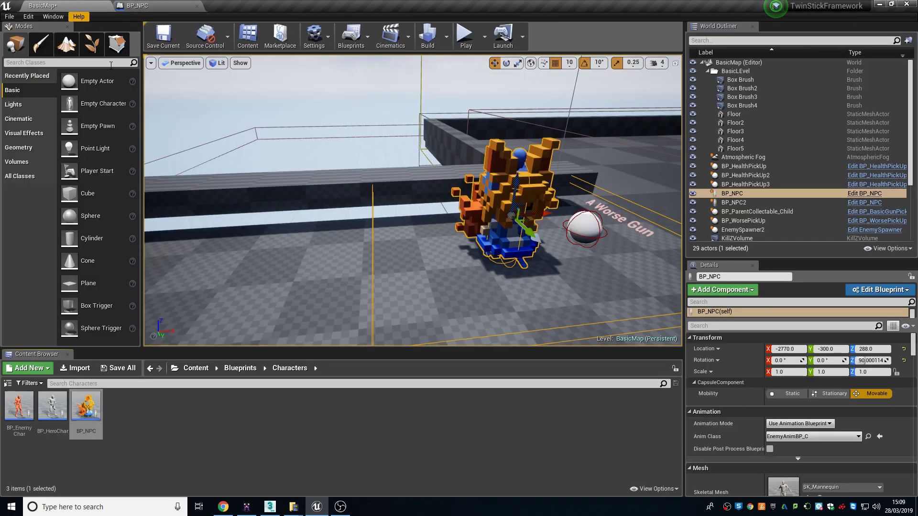
Frame the NPC, play the level to see the voxel foxes, then stop at the Basic Gun NPC
key("w")
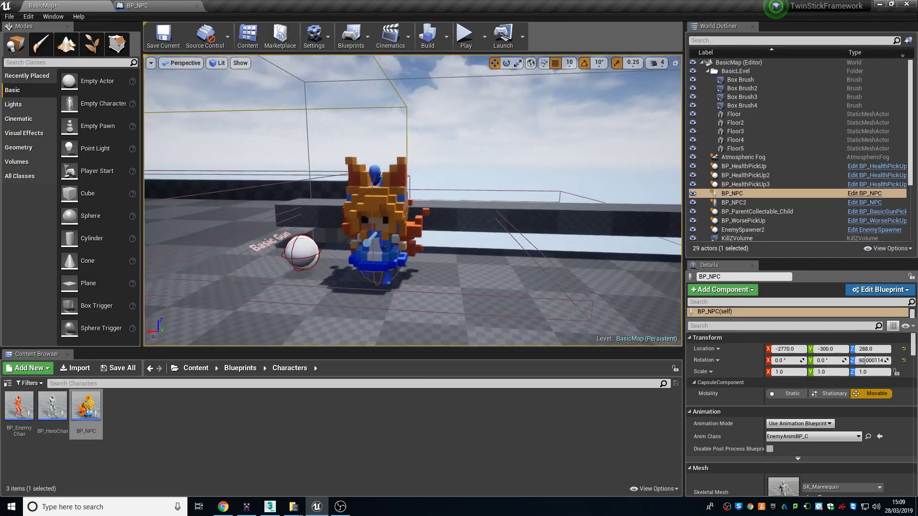
key("f")
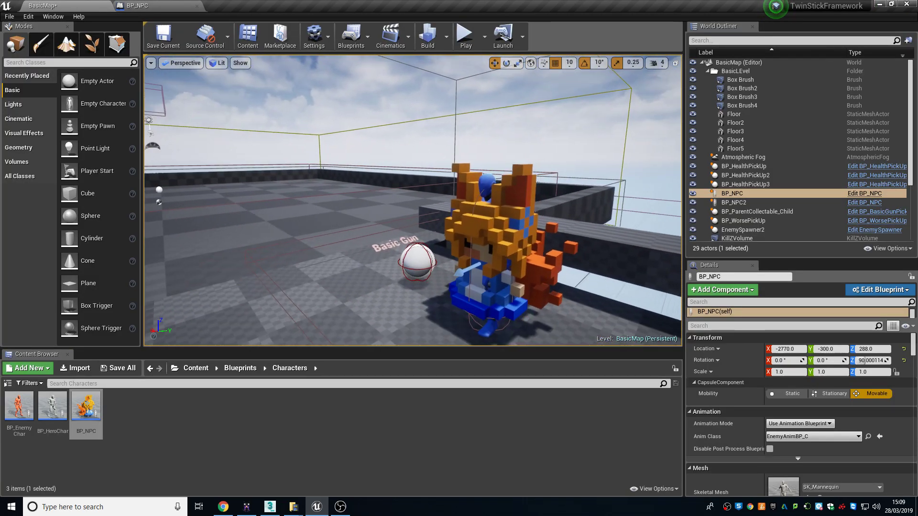
left_click(457, 39)
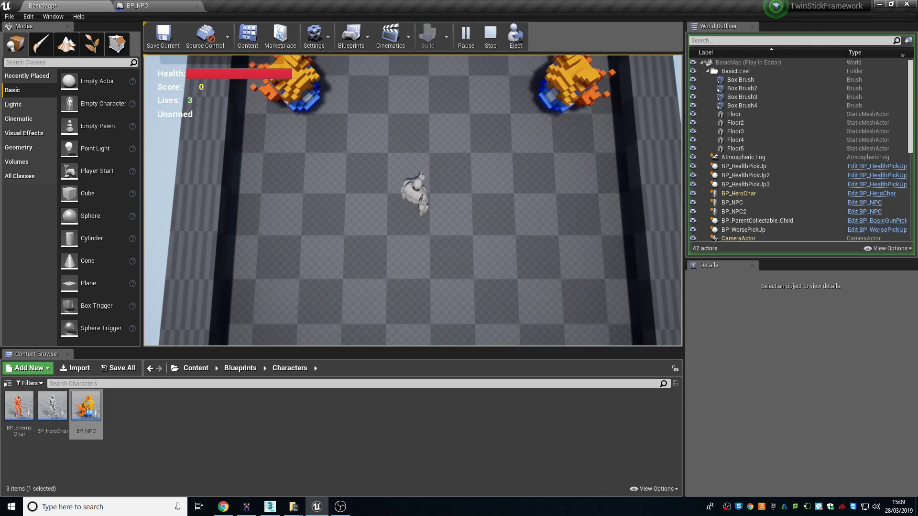
key("Escape")
mouse_move(383, 241)
right_mouse_down()
mouse_move(393, 230)
mouse_move(372, 136)
right_mouse_up()
Select BP_NPC2 in the level, open BP_NPC, and select the Mesh (Inherited) component
left_click(372, 137)
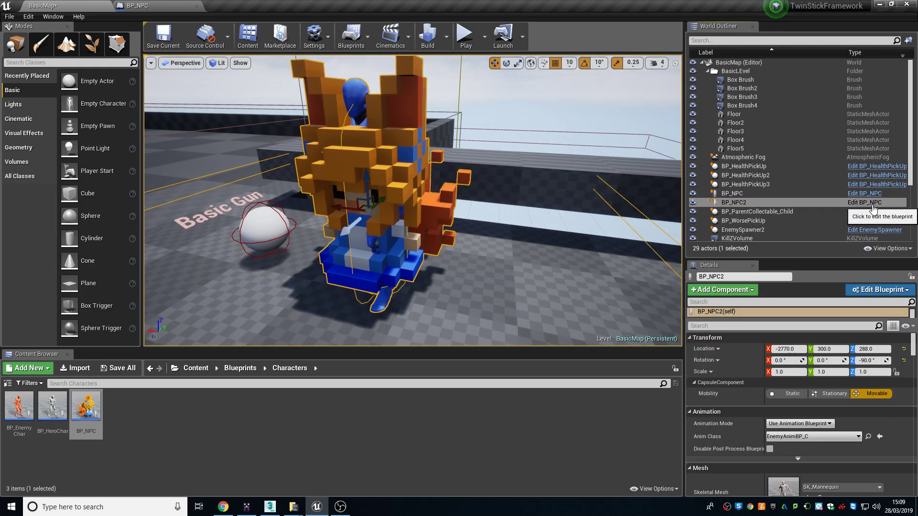
left_click(873, 207)
left_click(40, 84)
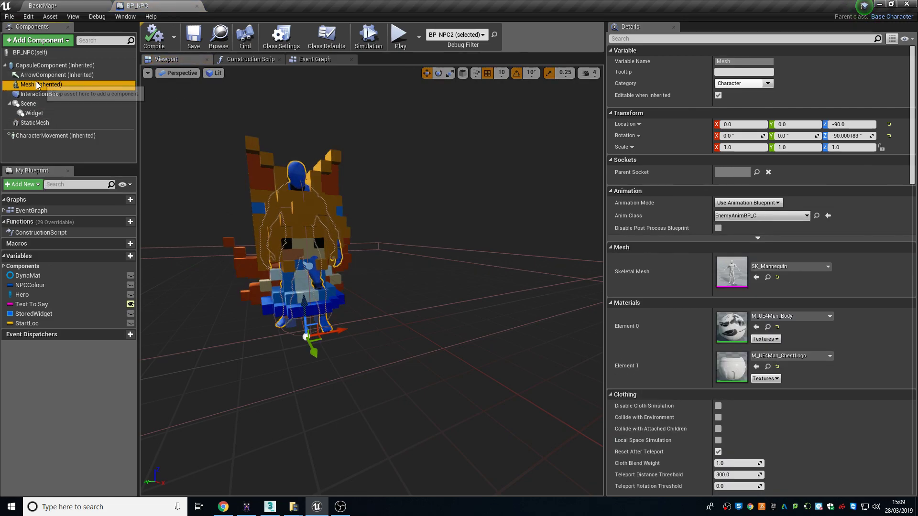
right_click(37, 85)
key("Escape")
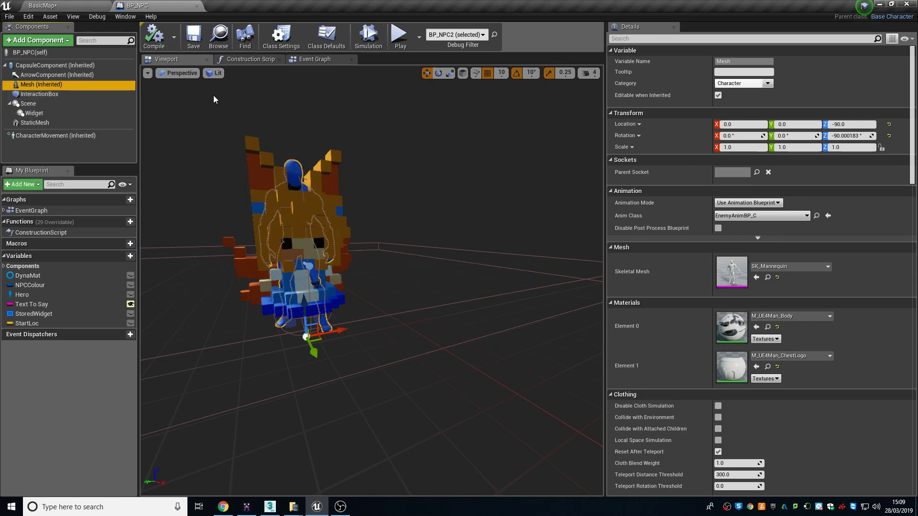
left_click(41, 94)
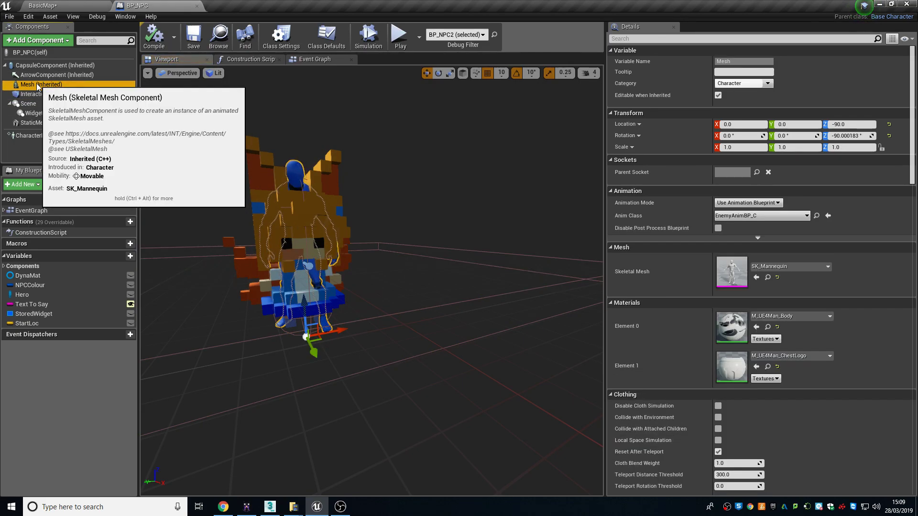
right_click(38, 85)
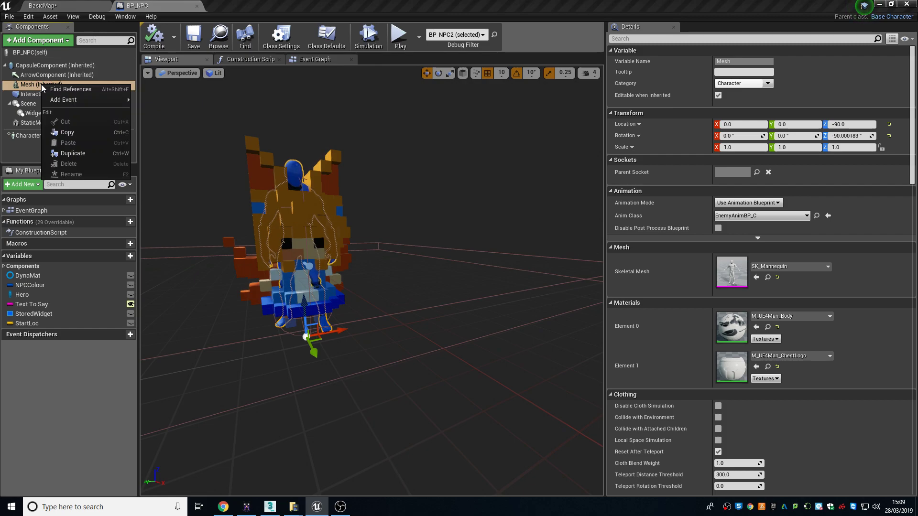
left_click(76, 133)
Frame the mannequin mesh and move it about 160 units to the right of the fox
left_click(33, 113)
left_click(43, 5)
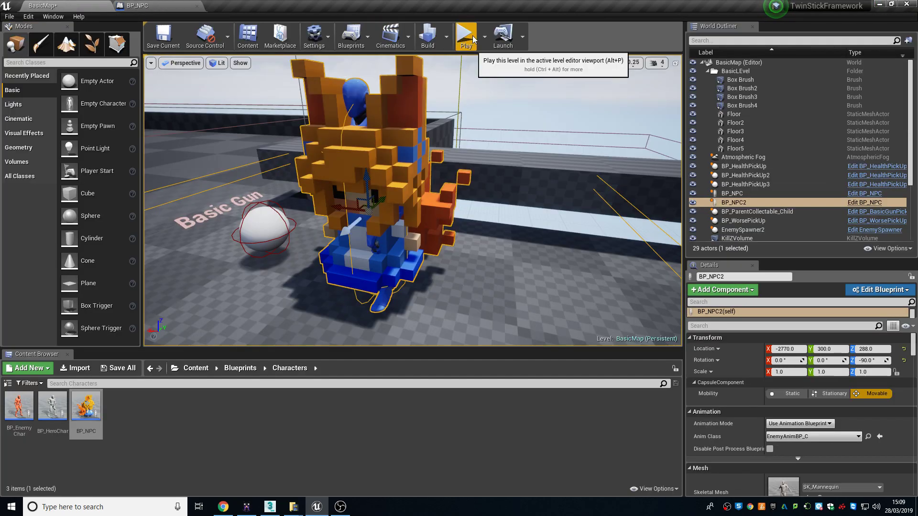
left_click(141, 5)
left_click(38, 85)
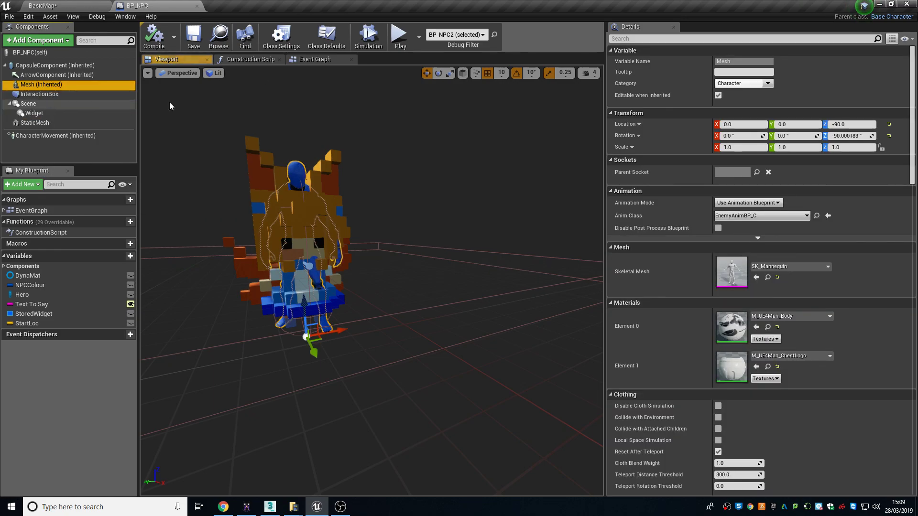
key("f")
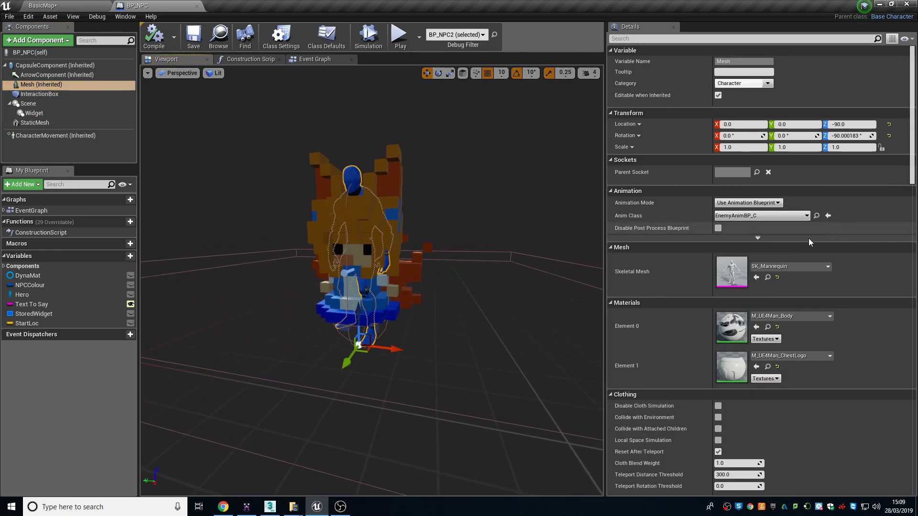
left_click_drag(351, 358, 507, 377)
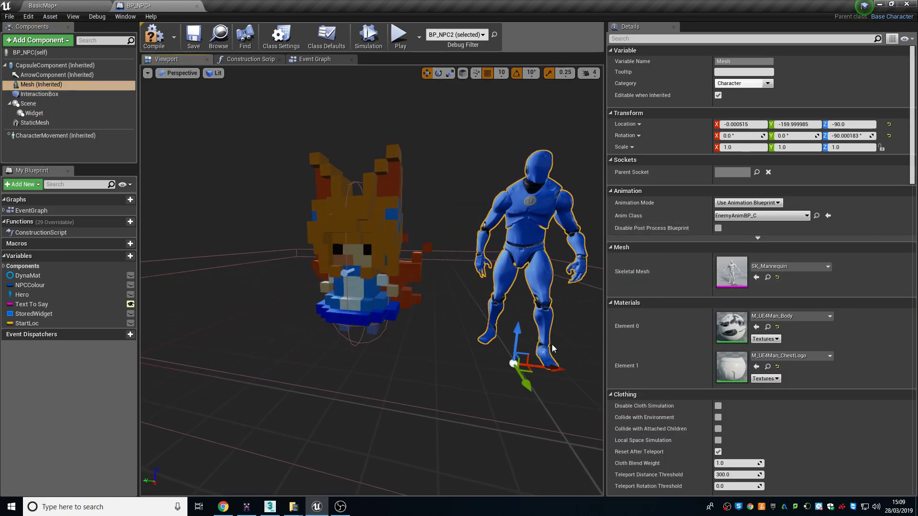
left_click_drag(35, 89, 38, 78)
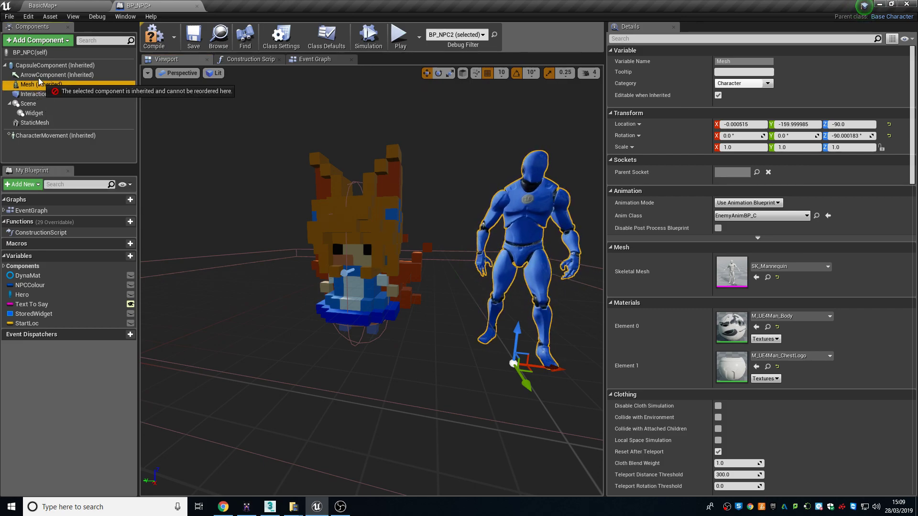
Review BP_NPC's Construction Script and Event Graph
left_click(250, 58)
left_click(313, 59)
left_click(236, 60)
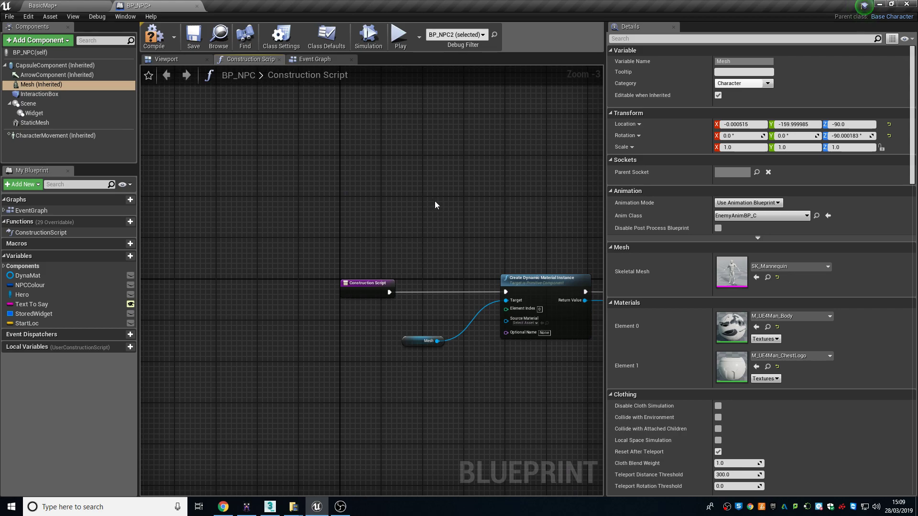
left_click(315, 60)
Set the mannequin Mesh to not Visible and move it back under the fox
left_click(52, 66)
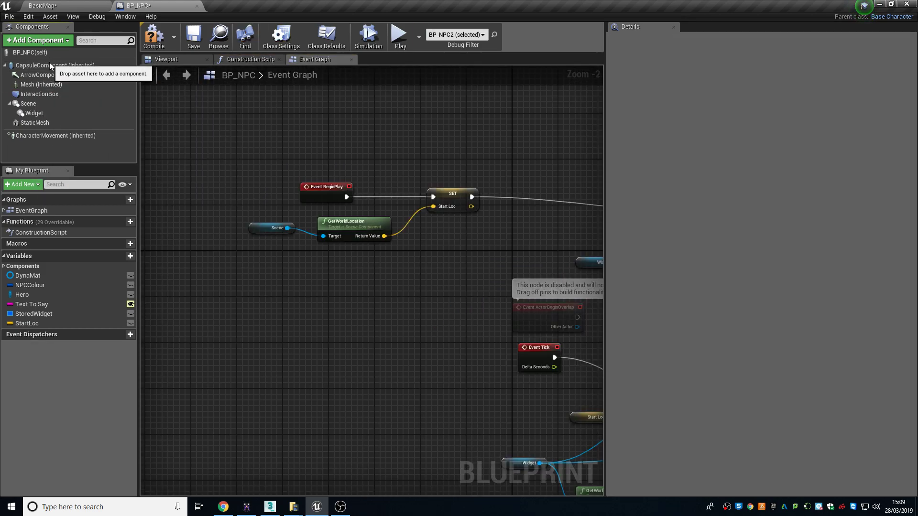
left_click(34, 85)
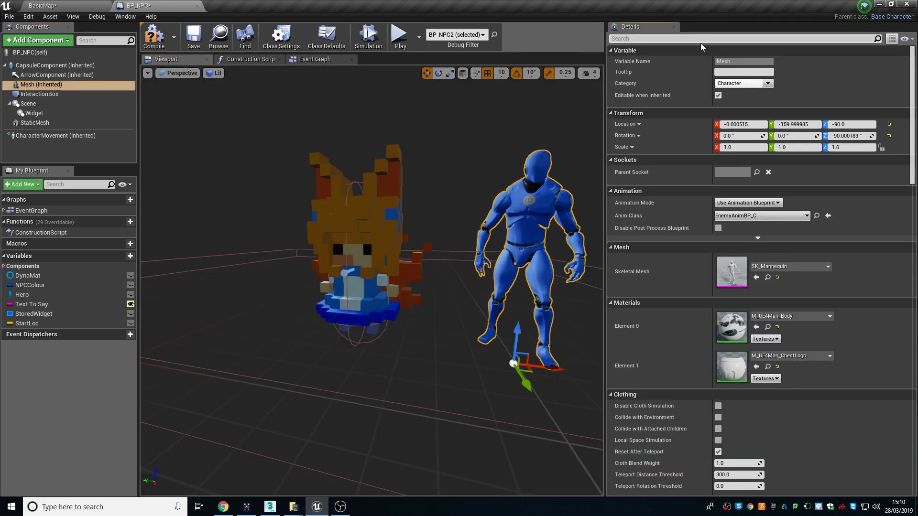
type("vis")
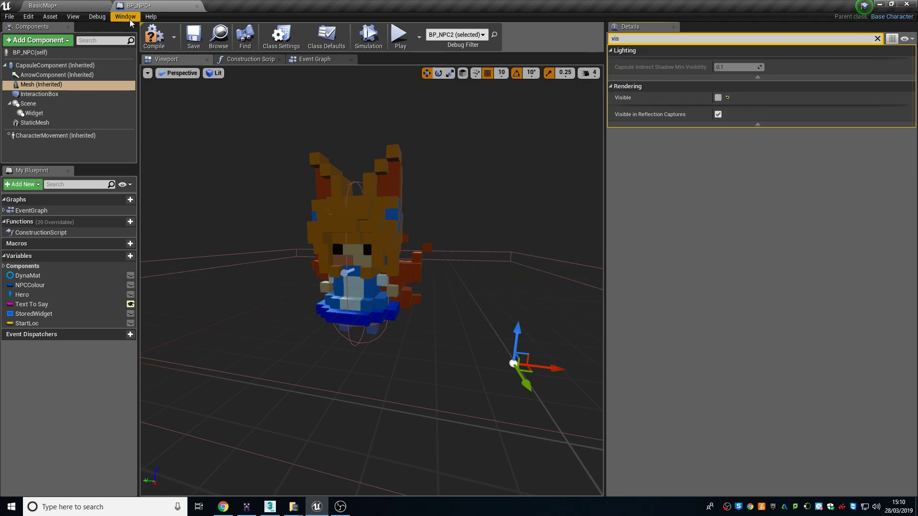
left_click_drag(541, 367, 391, 340)
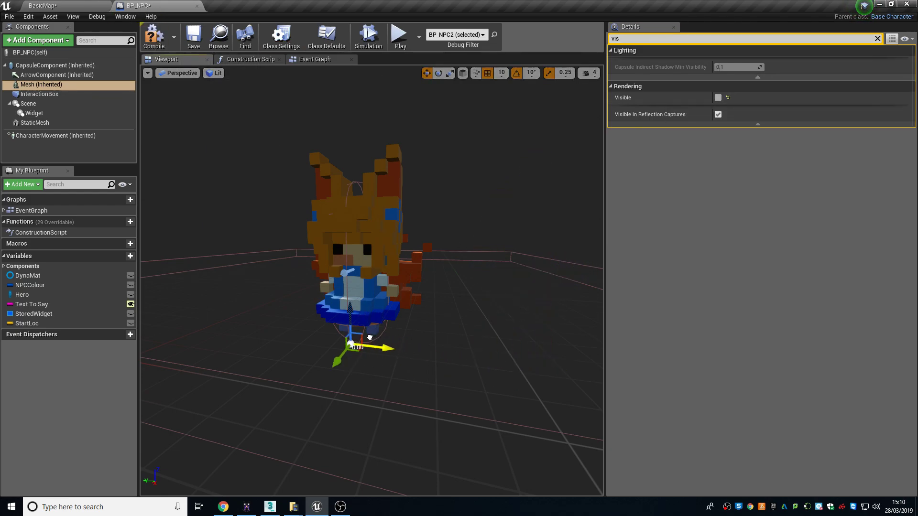
Compile BP_NPC and run a quick play test of the fox NPCs
left_click(154, 36)
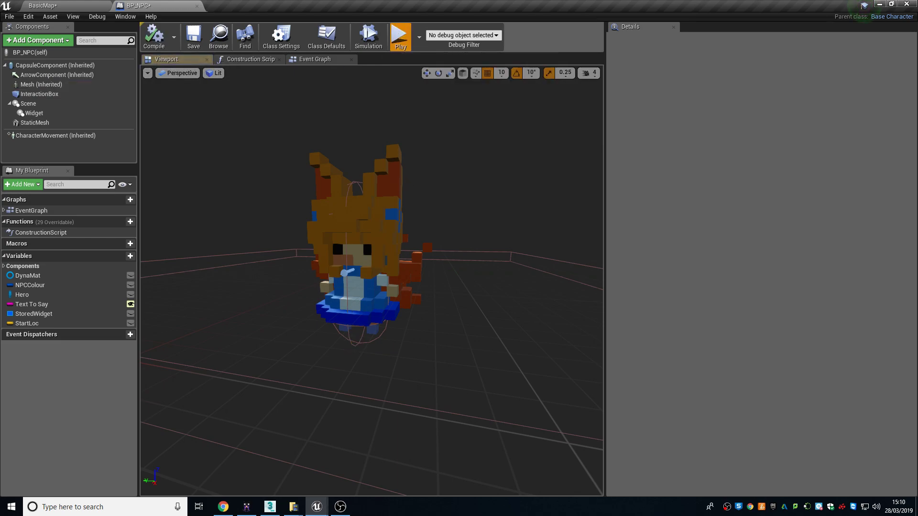
left_click(400, 35)
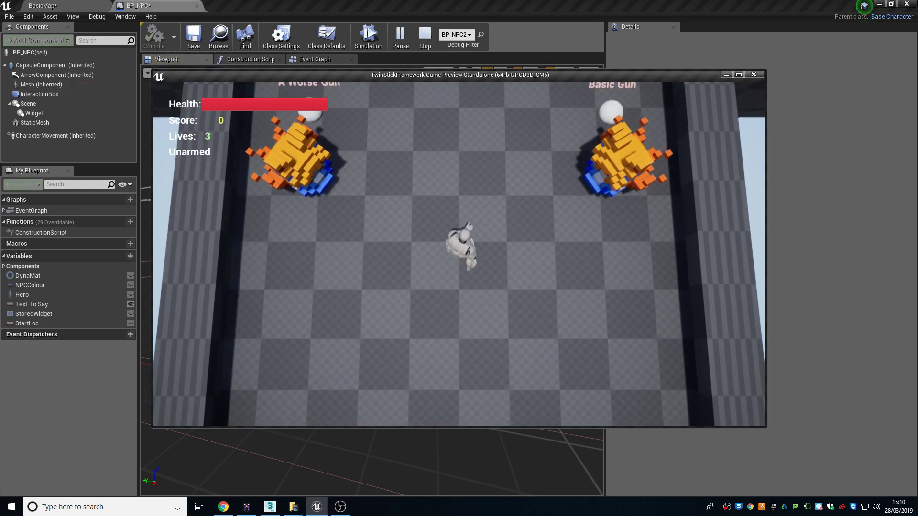
key("Escape")
Frame both voxel fox NPCs in the BasicMap level viewport
left_click(41, 6)
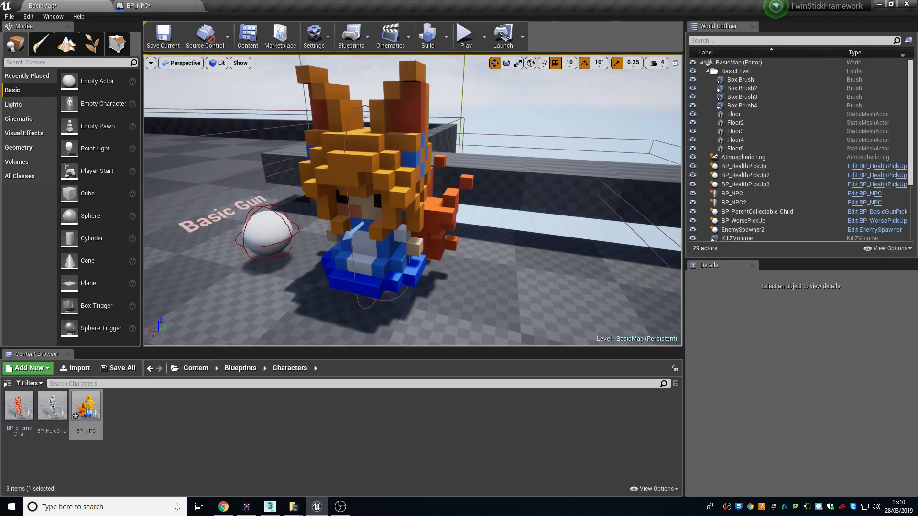
right_click_drag(411, 200, 335, 191)
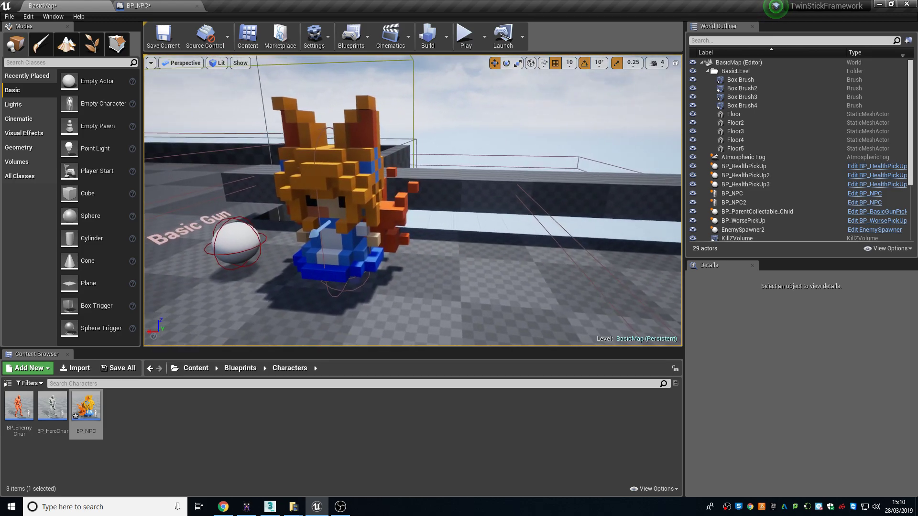
right_click_drag(411, 201, 412, 201)
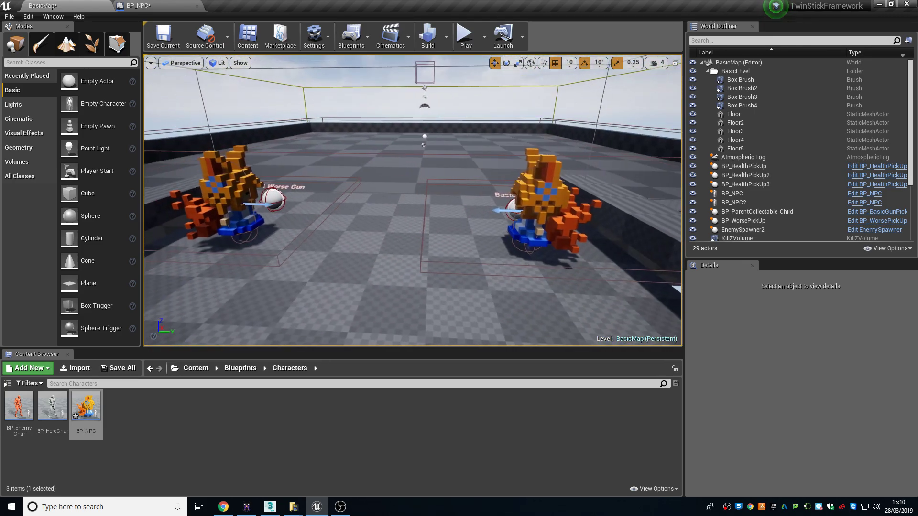
left_click(269, 507)
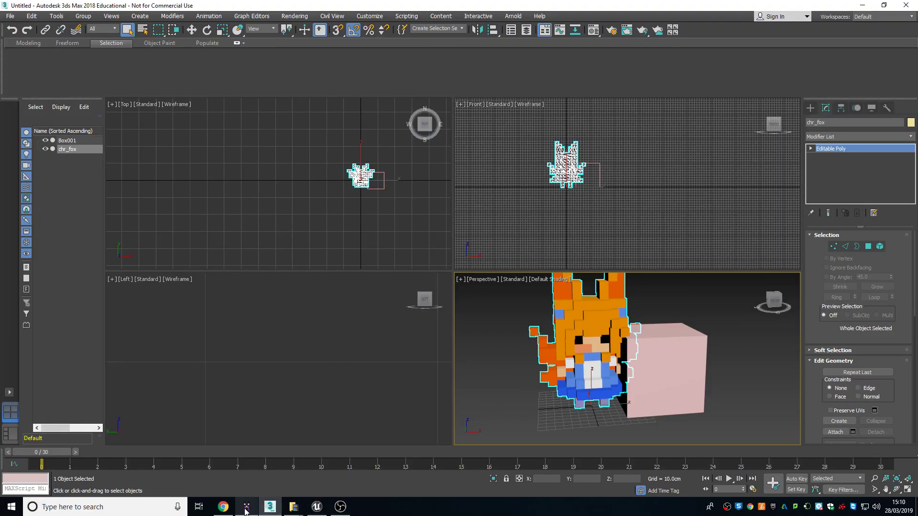
mouse_move(452, 316)
right_mouse_down()
mouse_move(440, 300)
mouse_move(462, 301)
right_mouse_up()
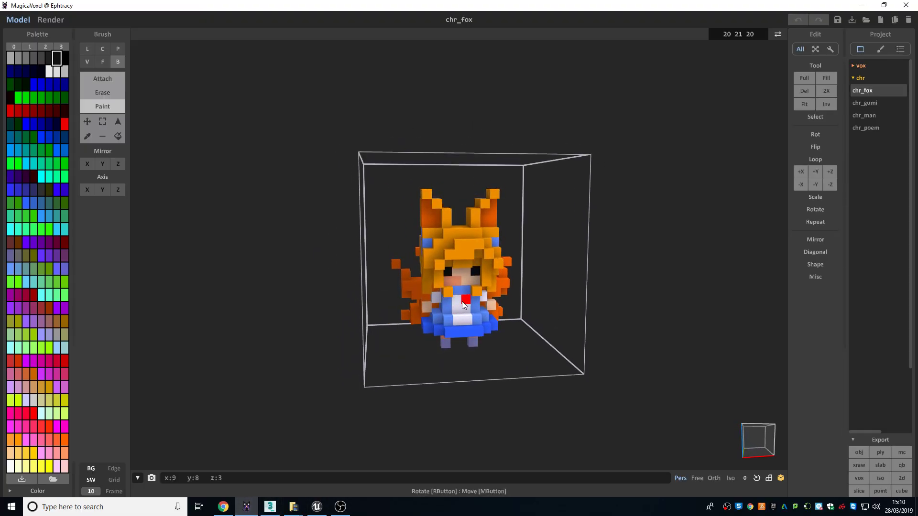
left_click(270, 508)
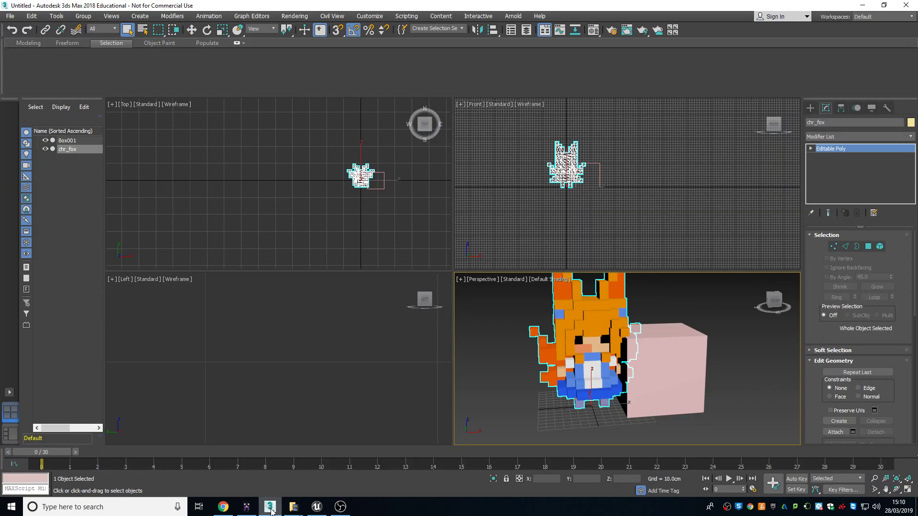
left_click(317, 509)
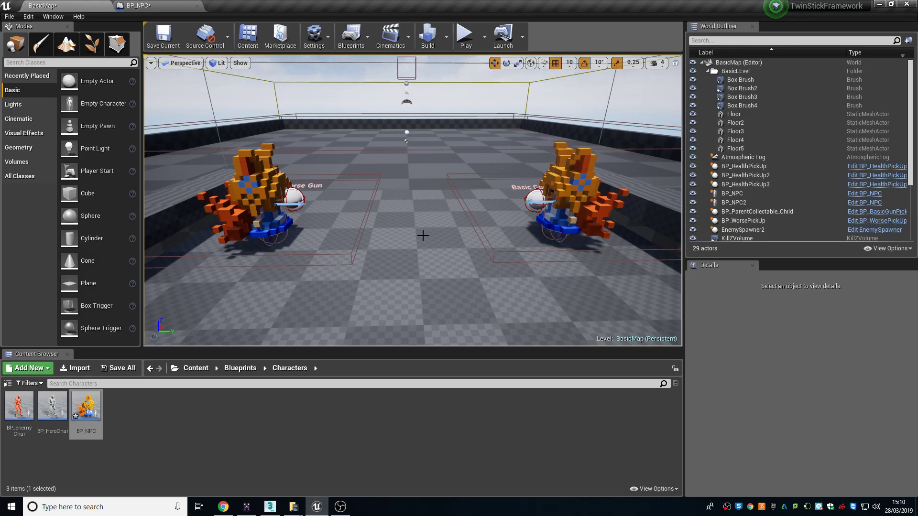